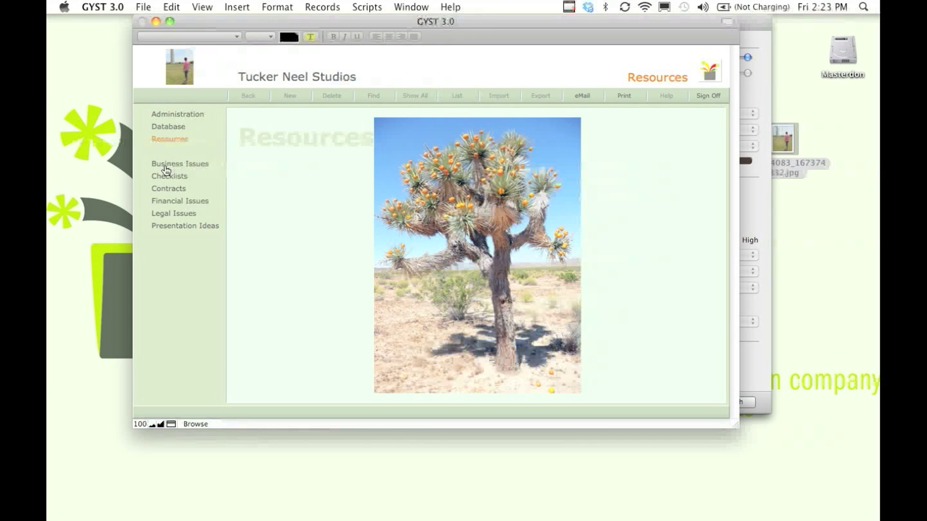
# - Show the Business Issues topic links, from Aging to Writing, in the Resources sidebar
pyautogui.click(165, 164)
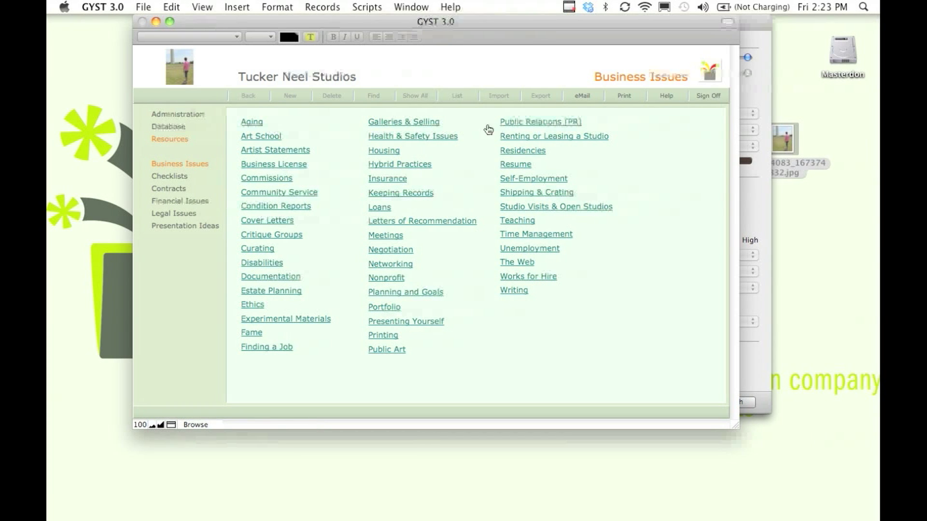
# - Open the Public Relations [PR] article and scroll through its marketing and publicizing advice
pyautogui.click(511, 122)
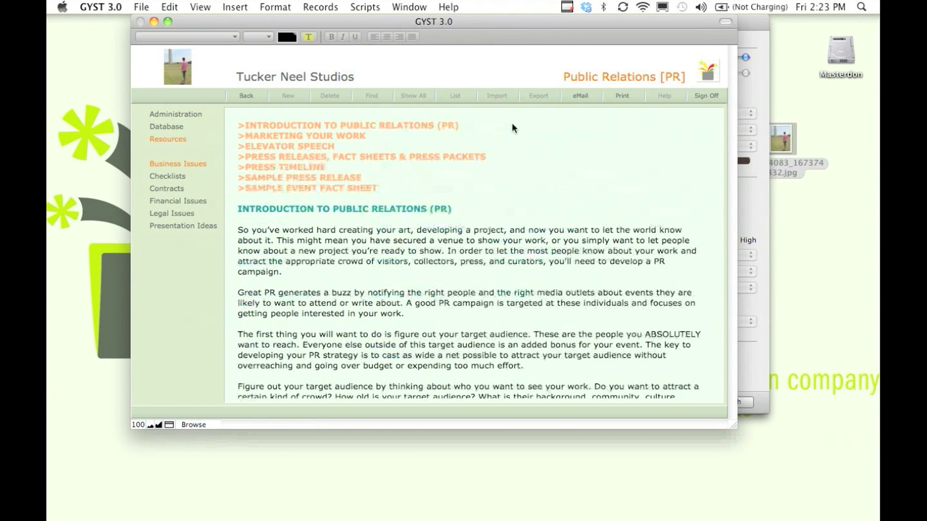
pyautogui.click(482, 256)
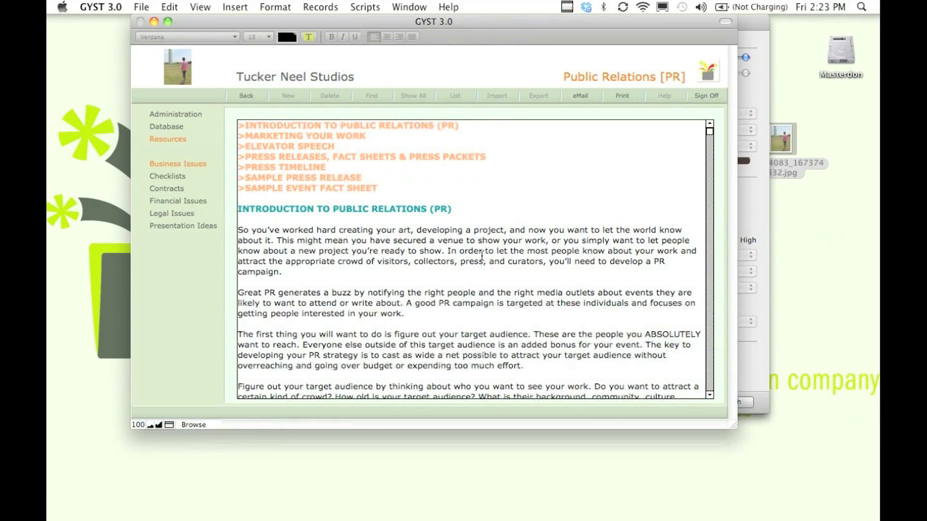
pyautogui.scroll(-6, 482, 256)
pyautogui.scroll(-20, 482, 257)
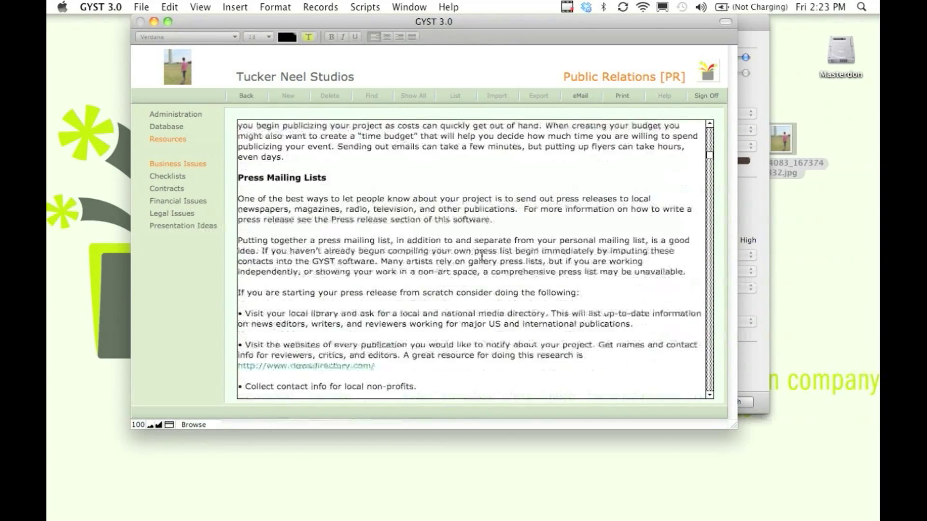
pyautogui.scroll(-10, 482, 256)
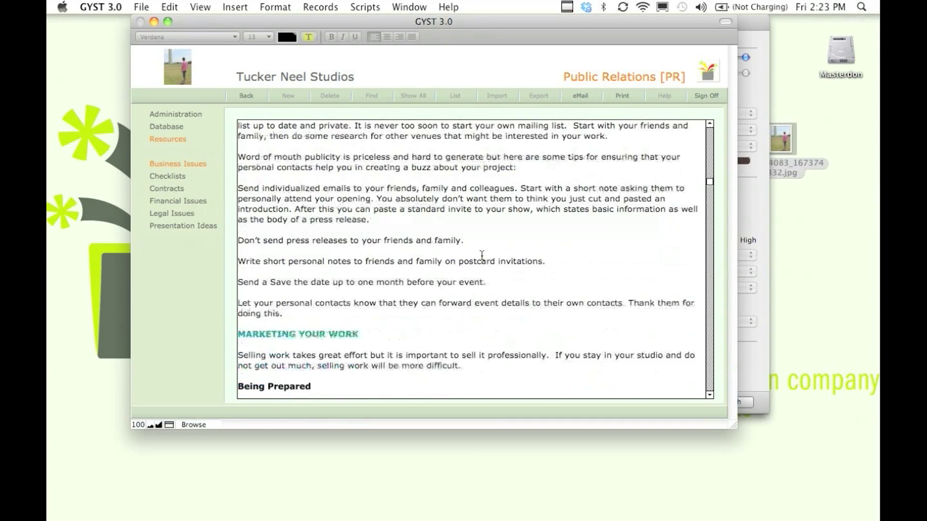
pyautogui.scroll(-2, 481, 255)
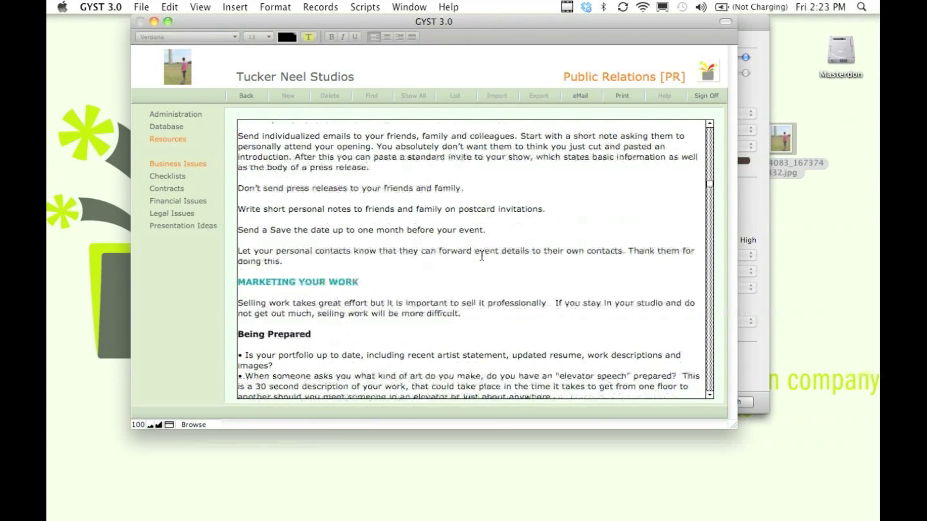
pyautogui.scroll(-6, 481, 255)
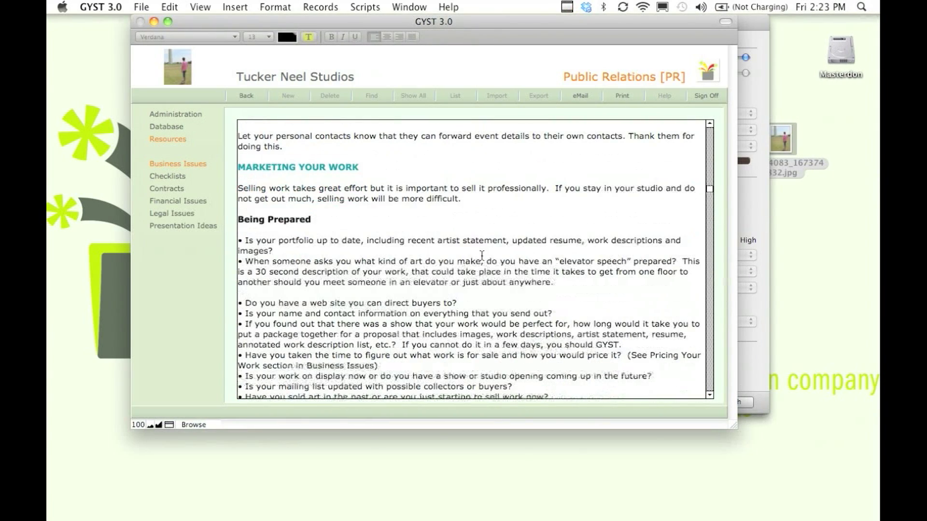
pyautogui.scroll(-5, 482, 255)
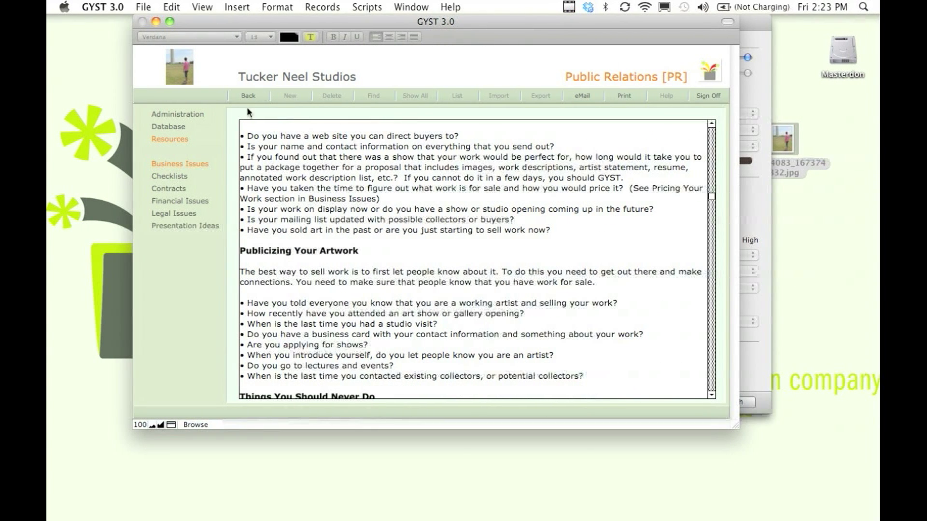
# - Select all of the PR article's text, then return to the Business Issues list
pyautogui.tripleClick(278, 179)
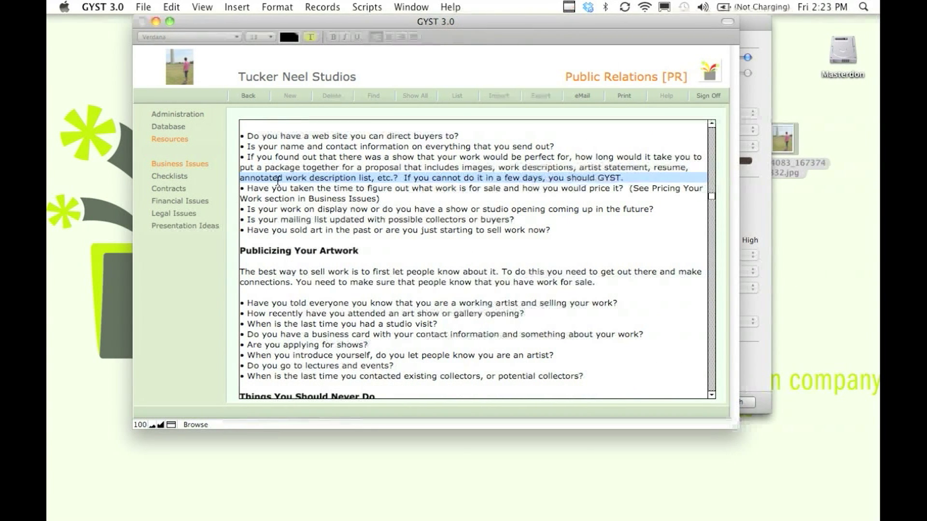
pyautogui.press('super+a')
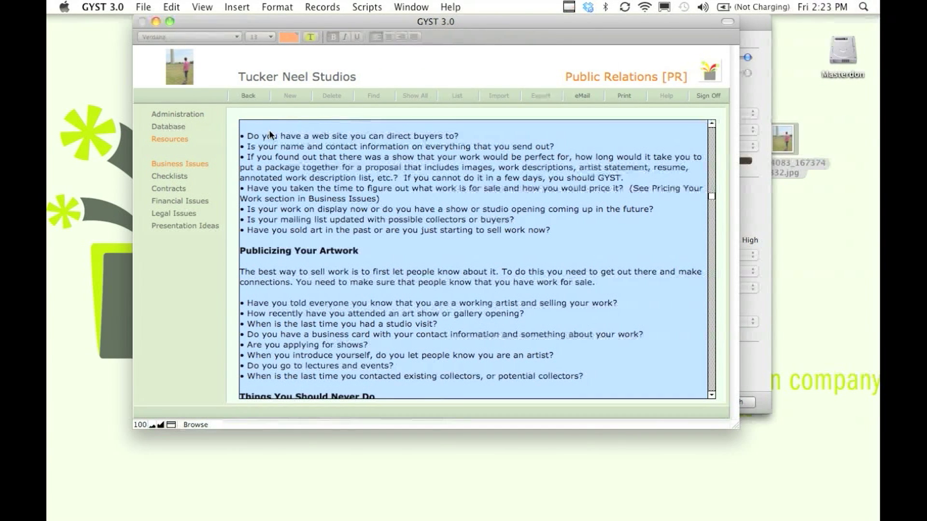
pyautogui.click(256, 98)
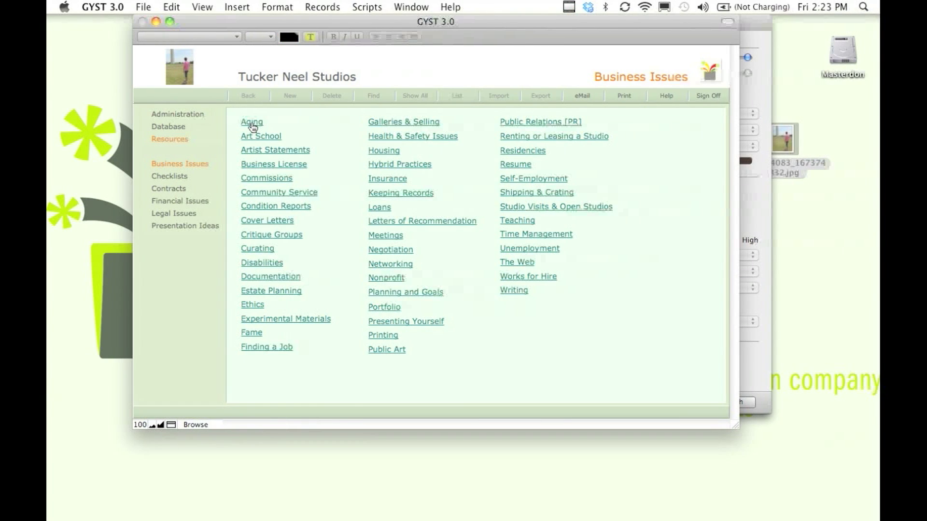
# - Go back from the PR article and bring up the Checklists page listing Exhibition through Press
pyautogui.click(249, 139)
pyautogui.click(253, 237)
pyautogui.click(520, 264)
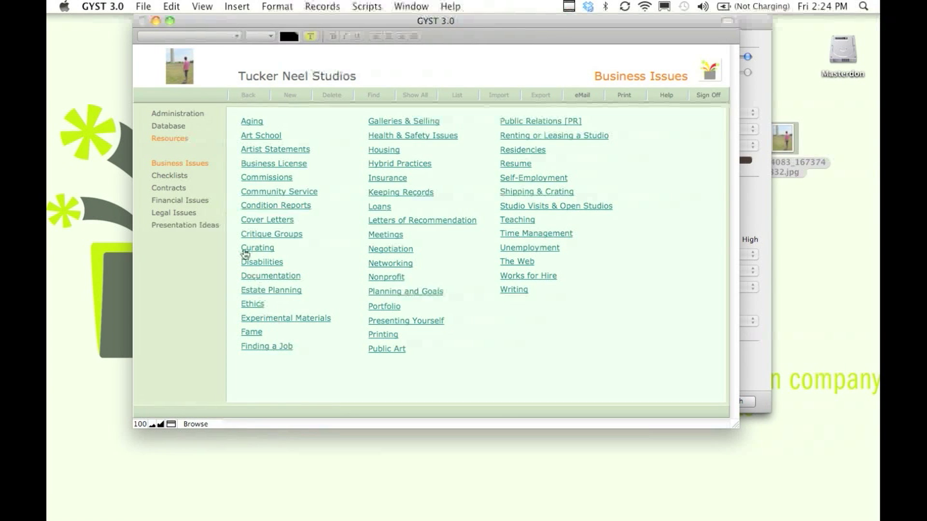
pyautogui.click(179, 182)
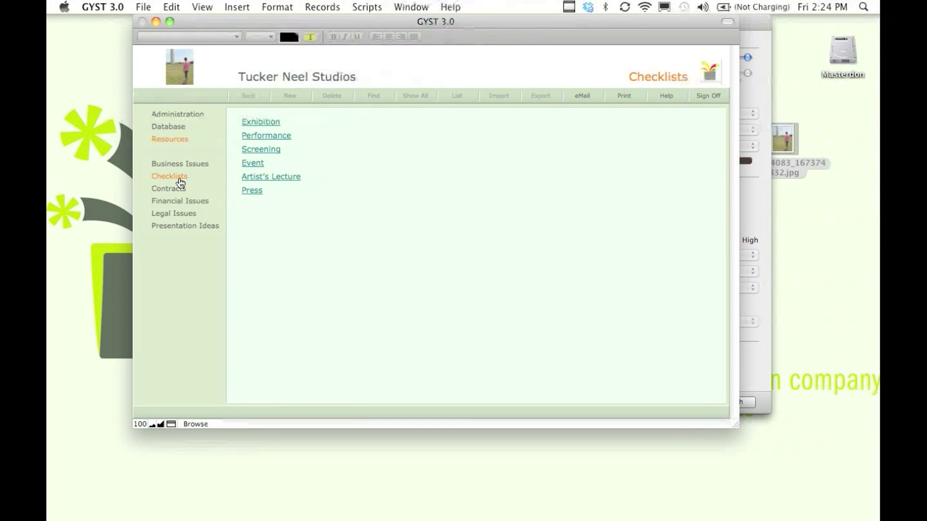
# - Open the Exhibition Checklist, showing its Exhibition Information fields and Initial Inquiries questions
pyautogui.click(251, 123)
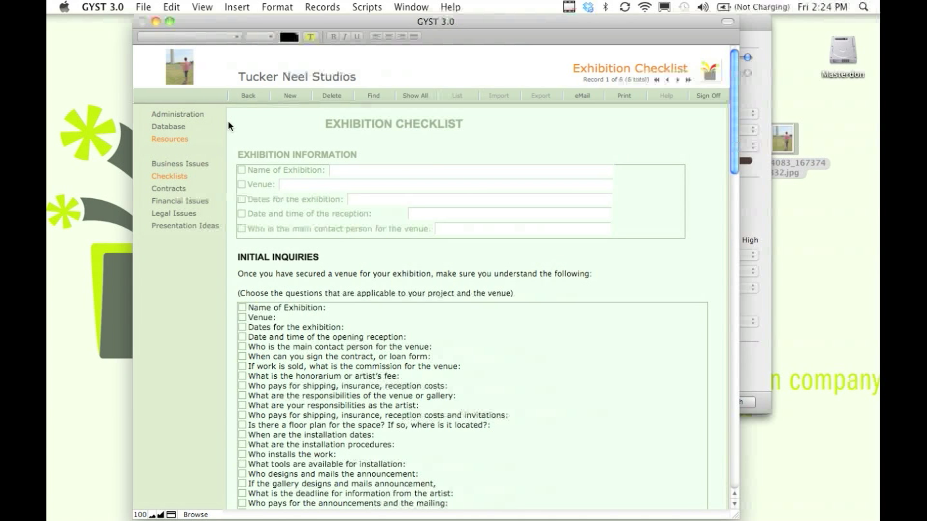
pyautogui.click(180, 176)
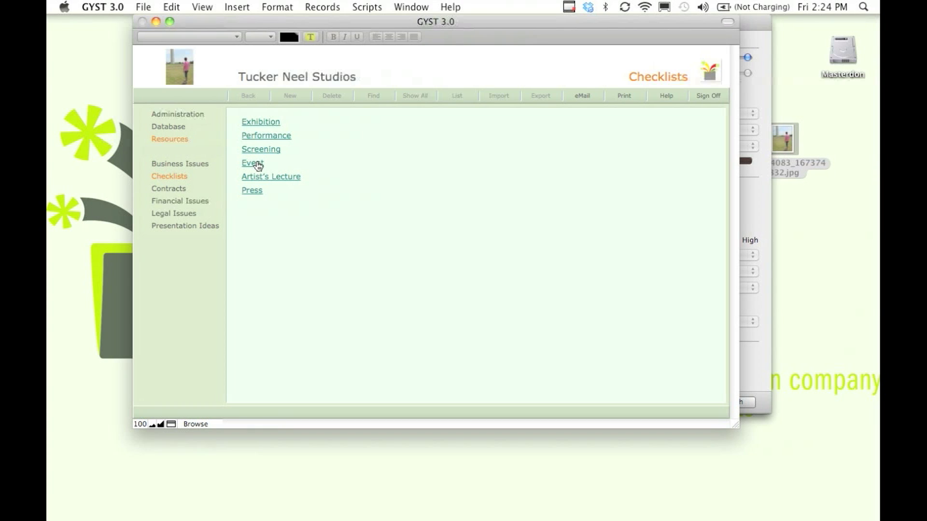
pyautogui.click(251, 191)
pyautogui.click(250, 124)
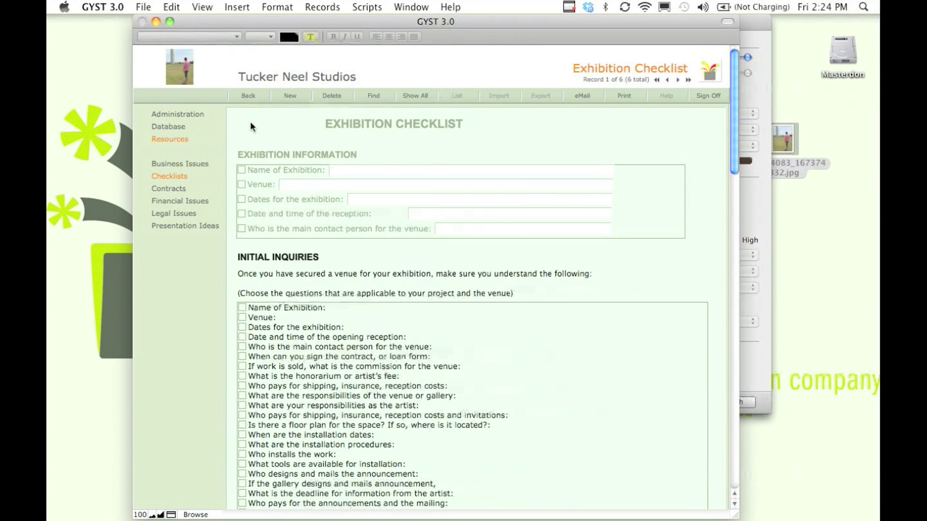
# - Scroll through the Exhibition Checklist's inquiries and timeline, then go back to the checklists list
pyautogui.scroll(-3, 237, 131)
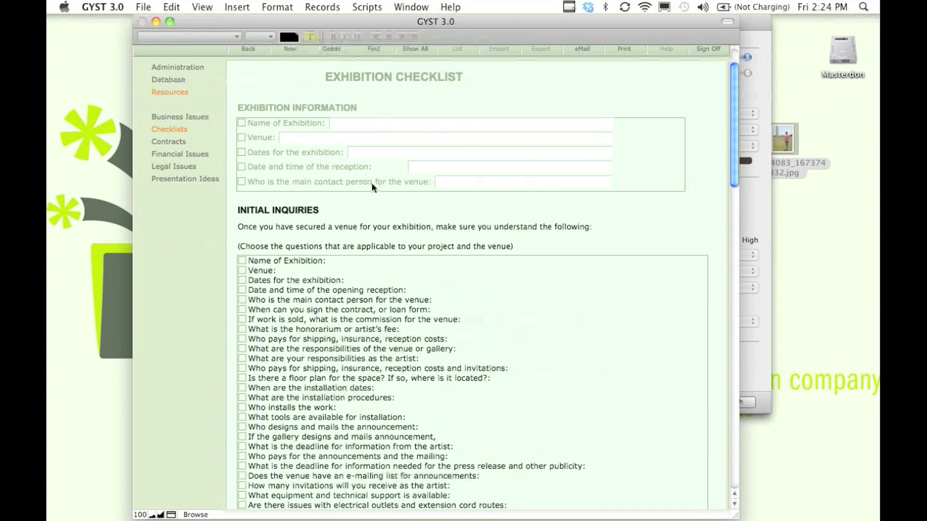
pyautogui.scroll(-2, 335, 228)
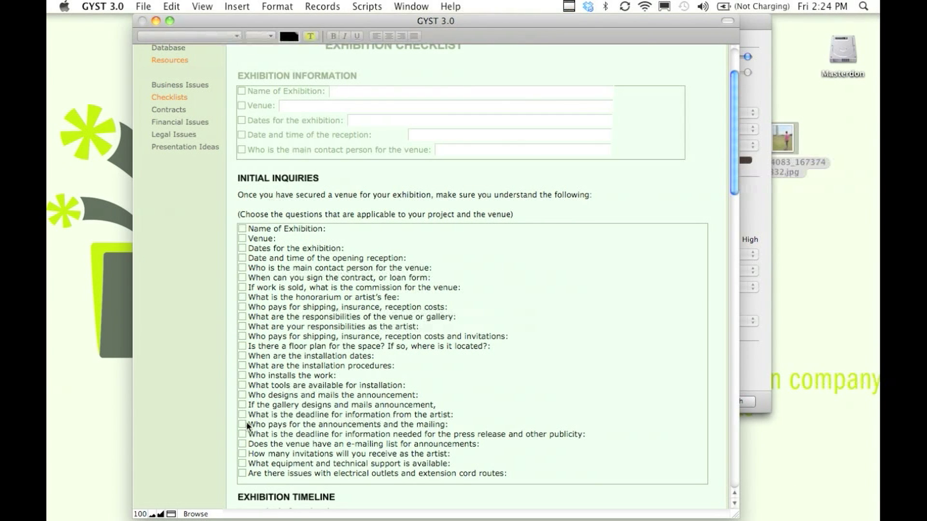
pyautogui.scroll(-3, 239, 222)
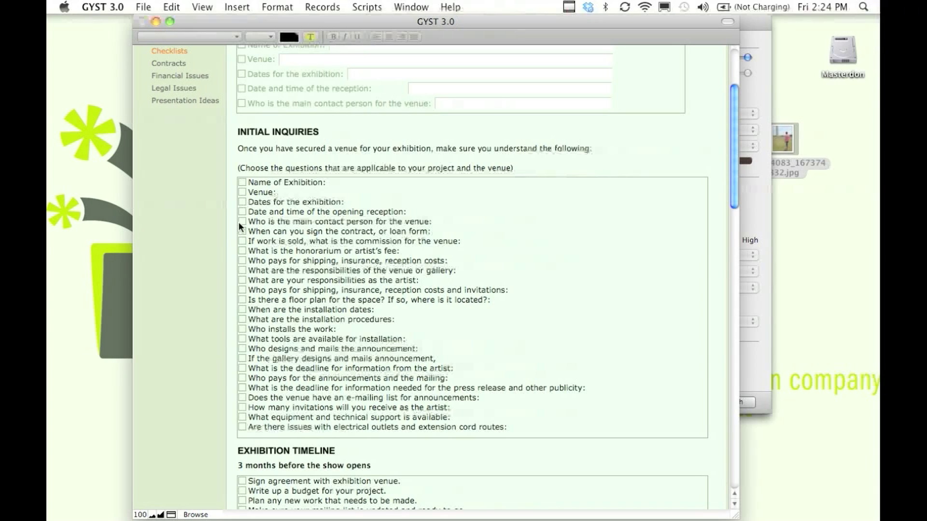
pyautogui.scroll(-4, 239, 222)
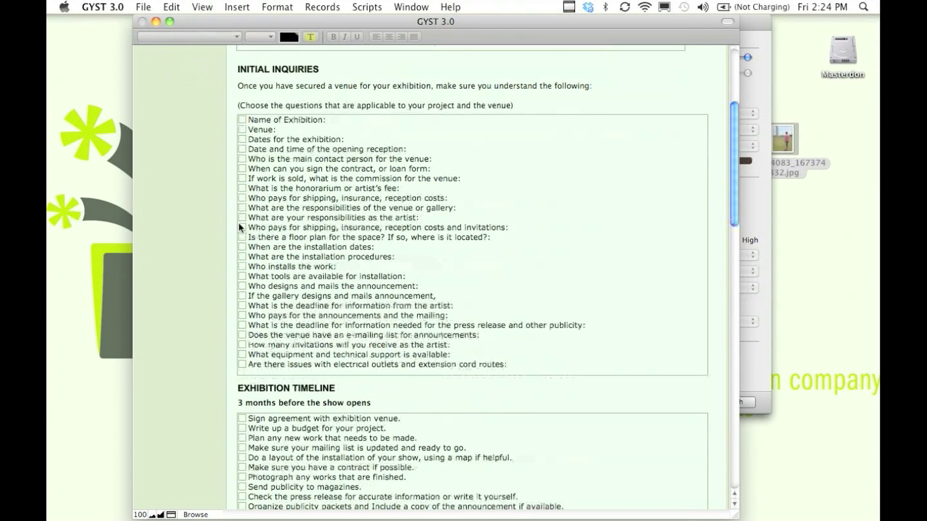
pyautogui.scroll(-2, 239, 222)
pyautogui.scroll(1, 239, 222)
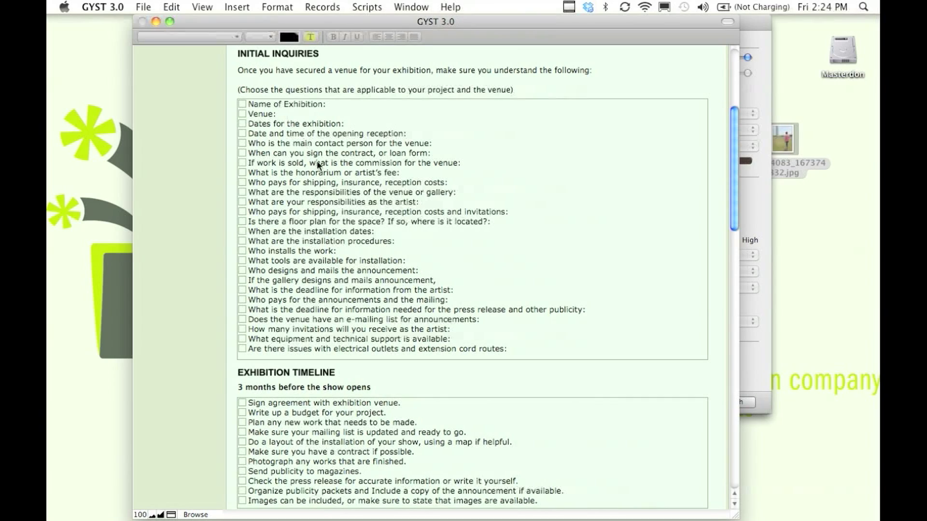
pyautogui.scroll(-9, 317, 163)
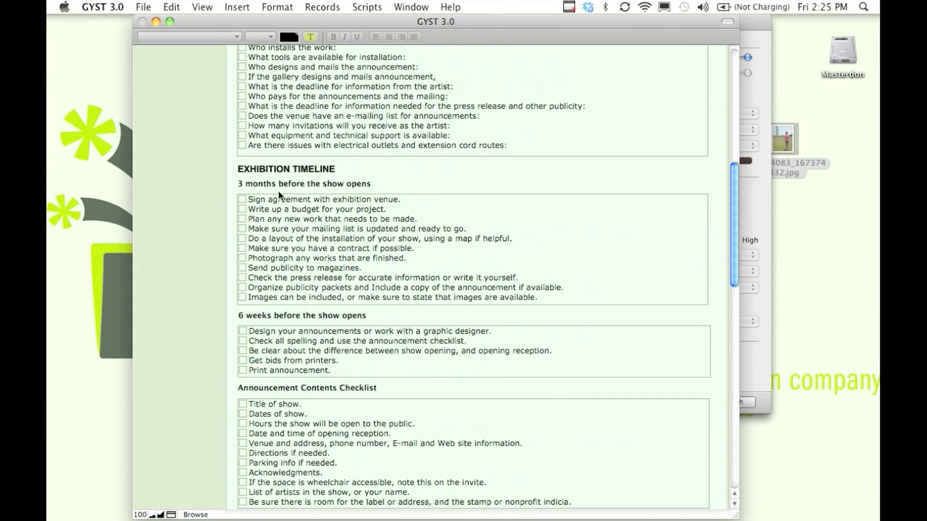
pyautogui.scroll(-9, 278, 190)
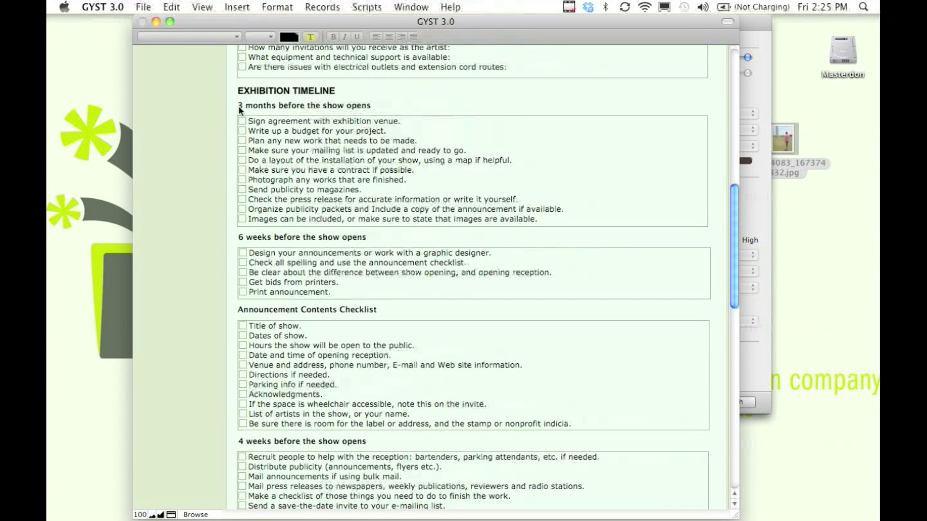
pyautogui.scroll(-5, 238, 105)
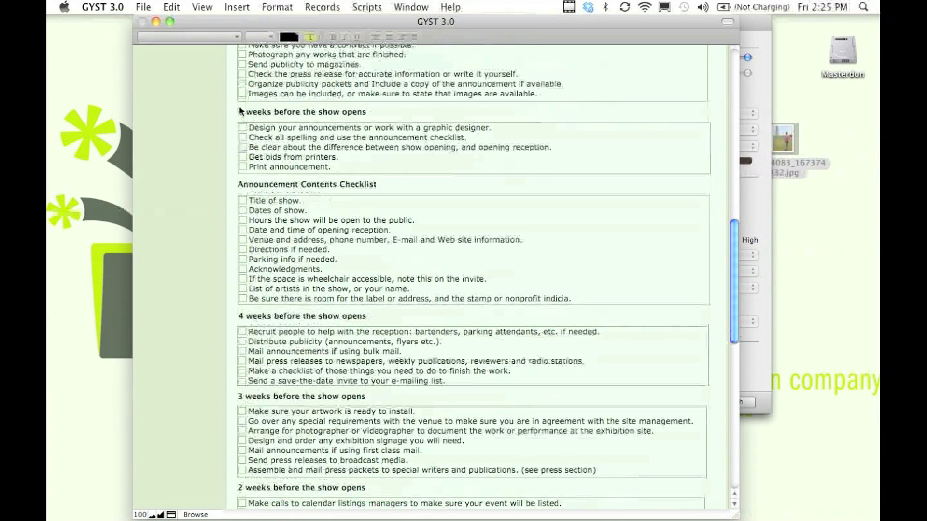
pyautogui.scroll(15, 253, 320)
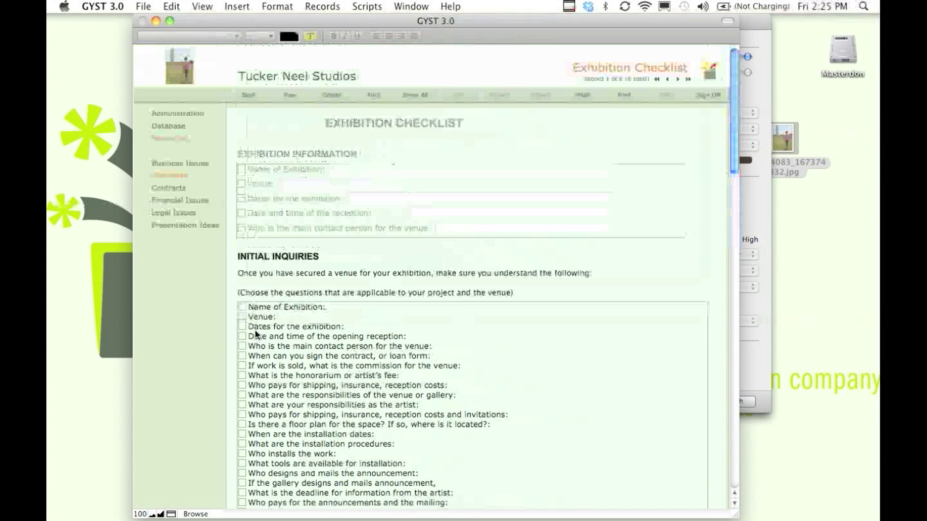
pyautogui.click(170, 180)
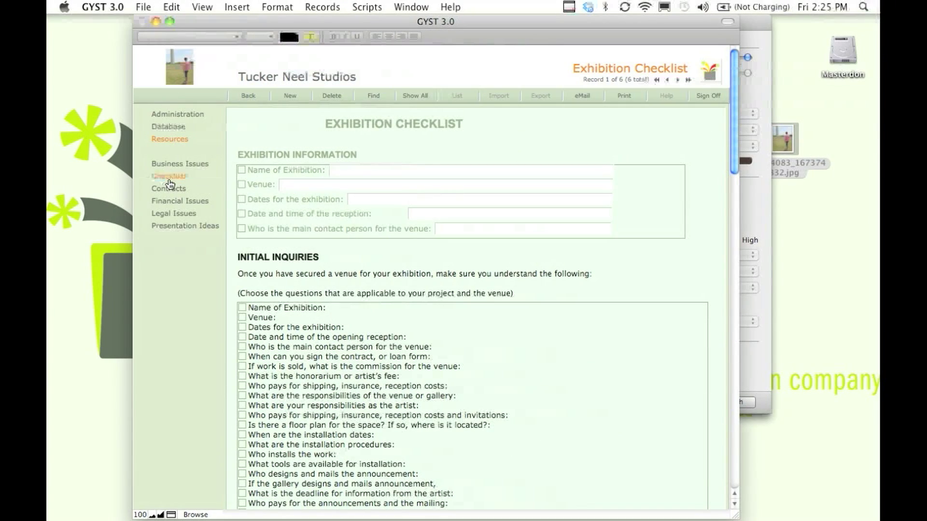
# - Open the Event Checklist, scroll through its event fields and Assessment step, then return to Checklists
pyautogui.click(245, 164)
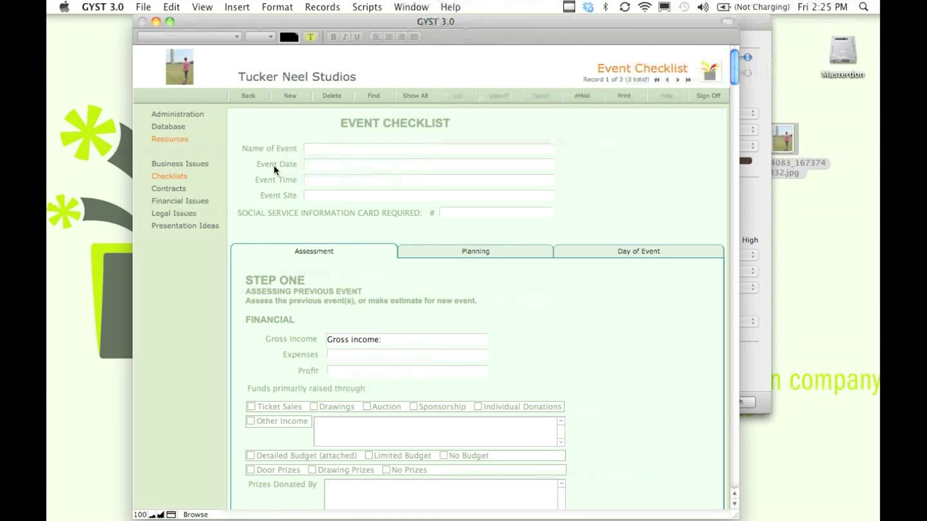
pyautogui.scroll(-3, 273, 173)
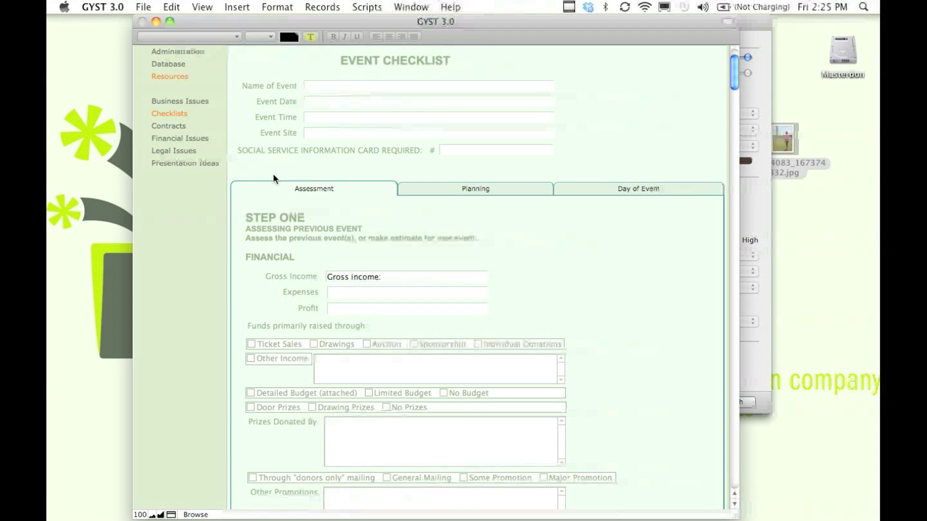
pyautogui.scroll(-4, 273, 174)
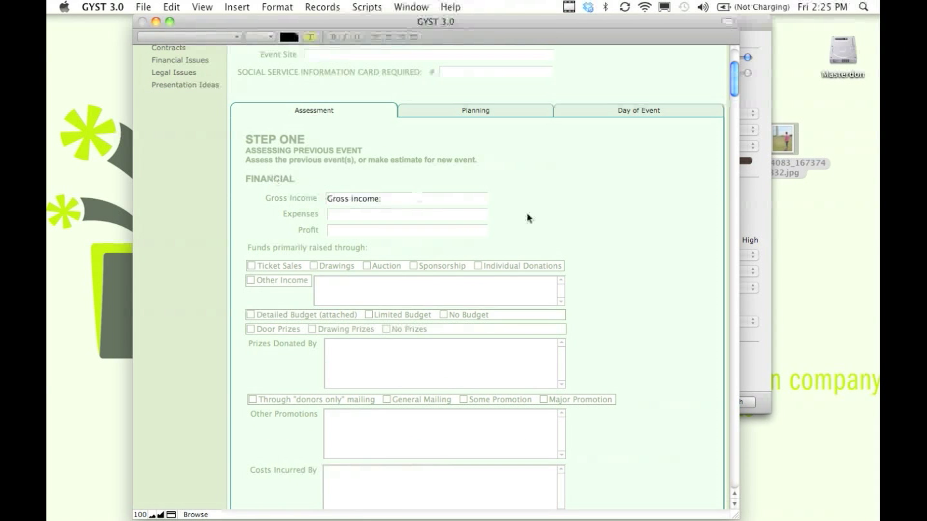
pyautogui.scroll(-3, 591, 233)
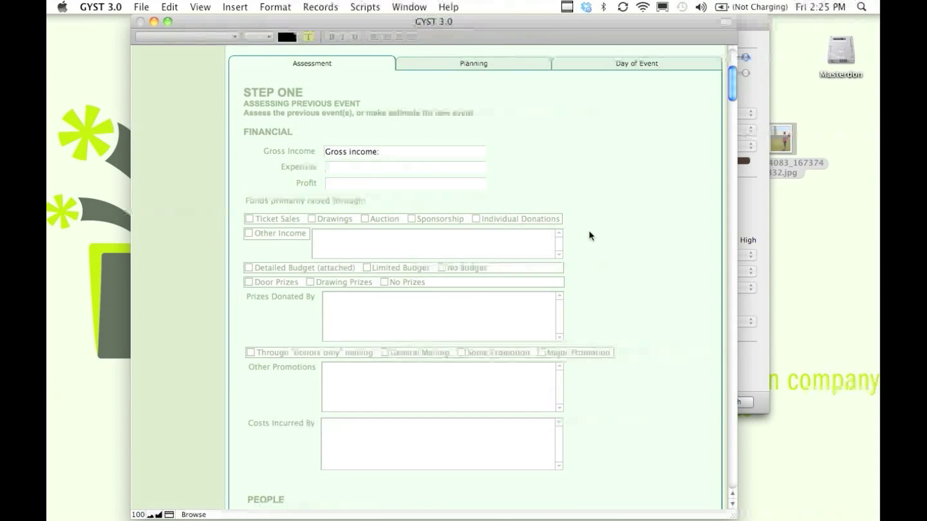
pyautogui.scroll(-20, 589, 233)
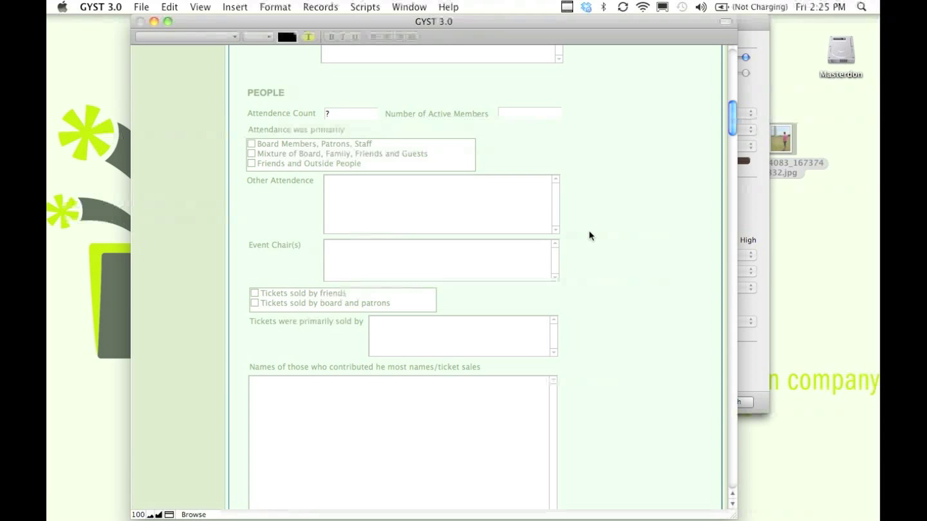
pyautogui.scroll(-2, 419, 230)
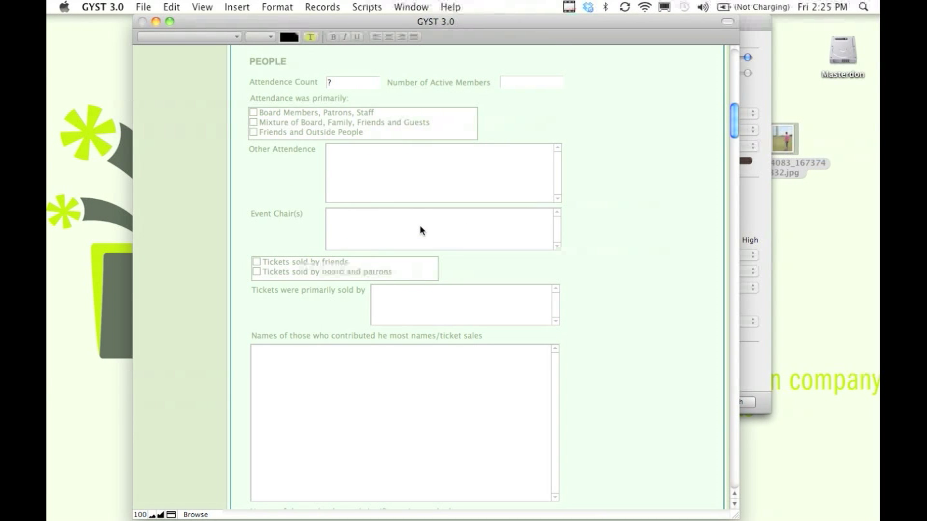
pyautogui.scroll(-7, 419, 229)
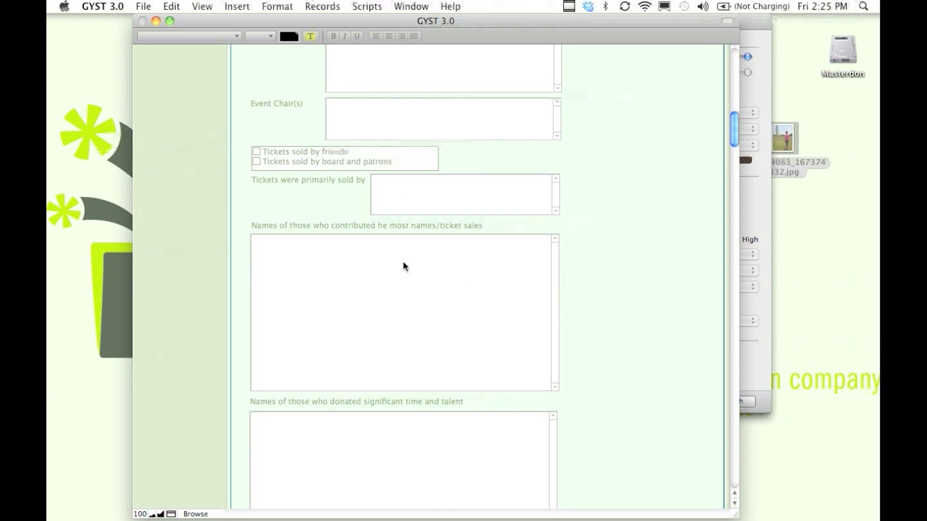
pyautogui.scroll(-12, 403, 263)
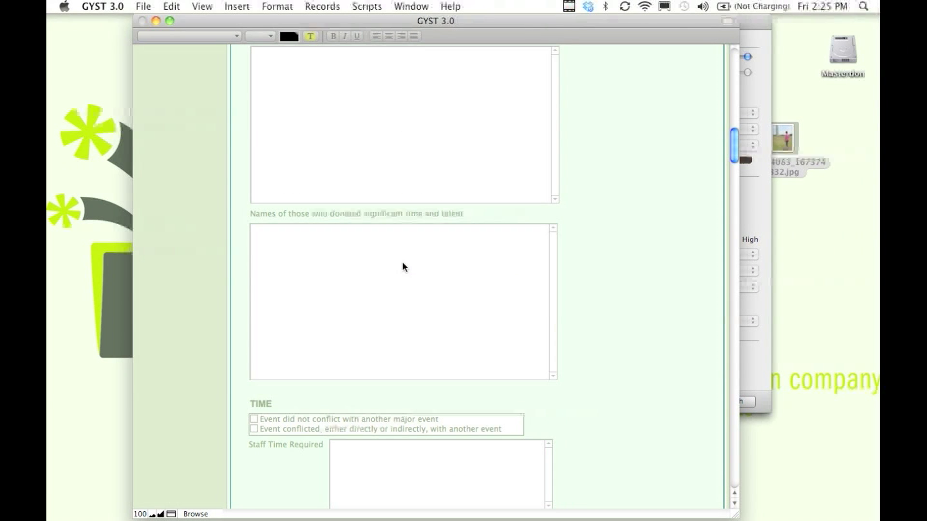
pyautogui.scroll(20, 404, 264)
pyautogui.scroll(20, 401, 263)
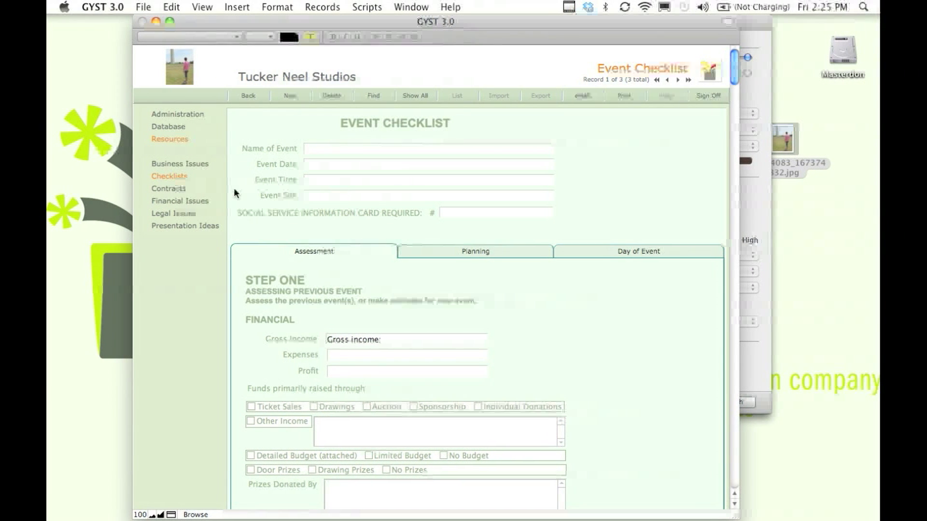
pyautogui.click(167, 176)
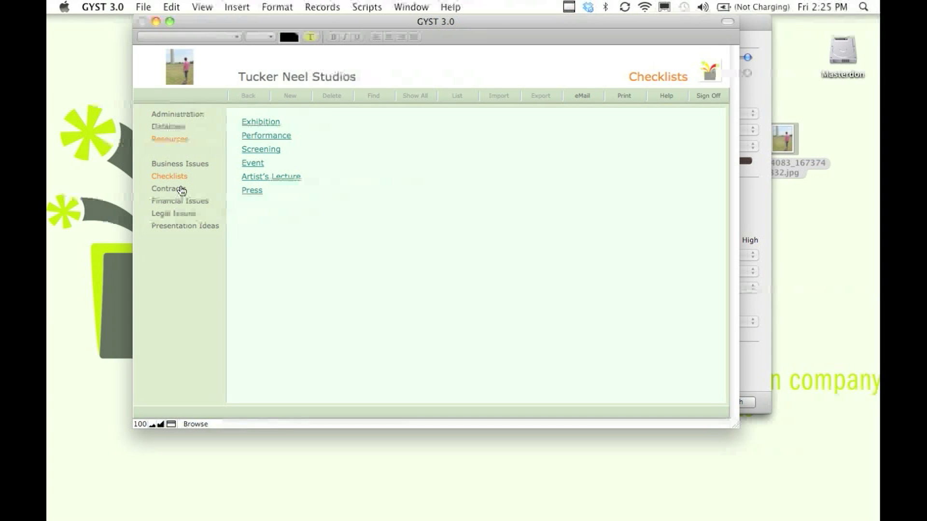
# - Open the Artist Gallery Agreement from the Contracts list and scroll through its text
pyautogui.click(181, 190)
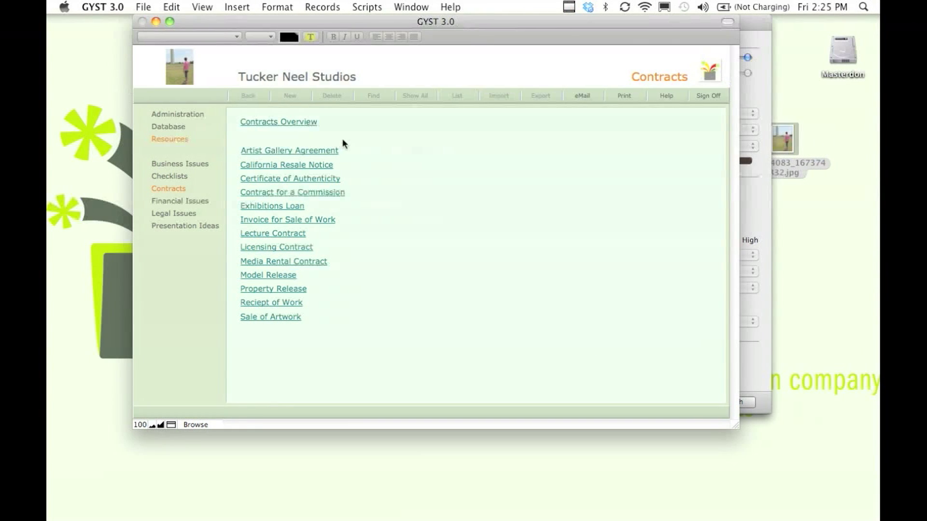
pyautogui.click(320, 155)
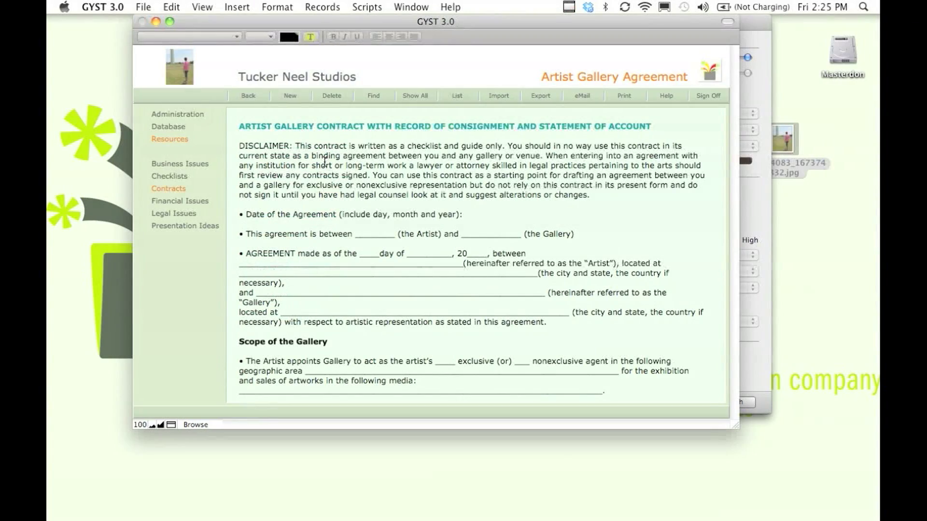
pyautogui.click(324, 161)
pyautogui.scroll(-10, 324, 160)
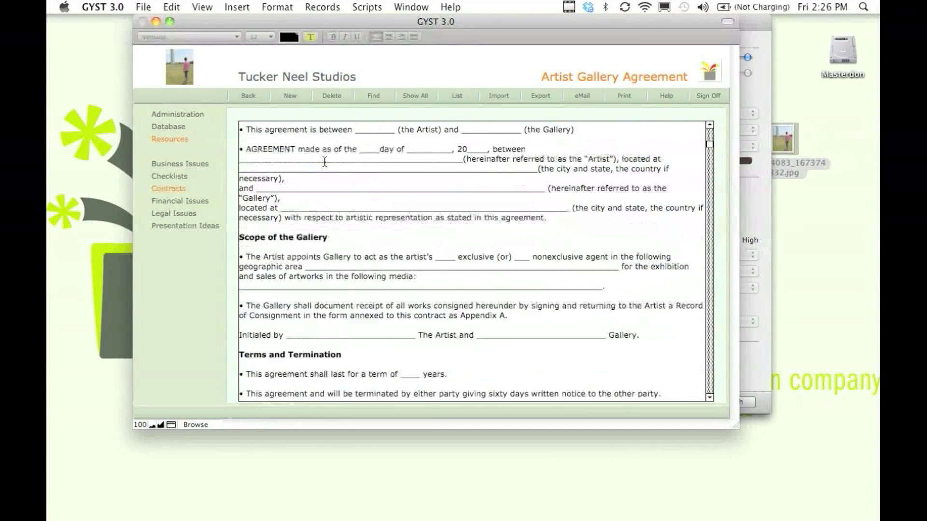
pyautogui.scroll(-5, 324, 161)
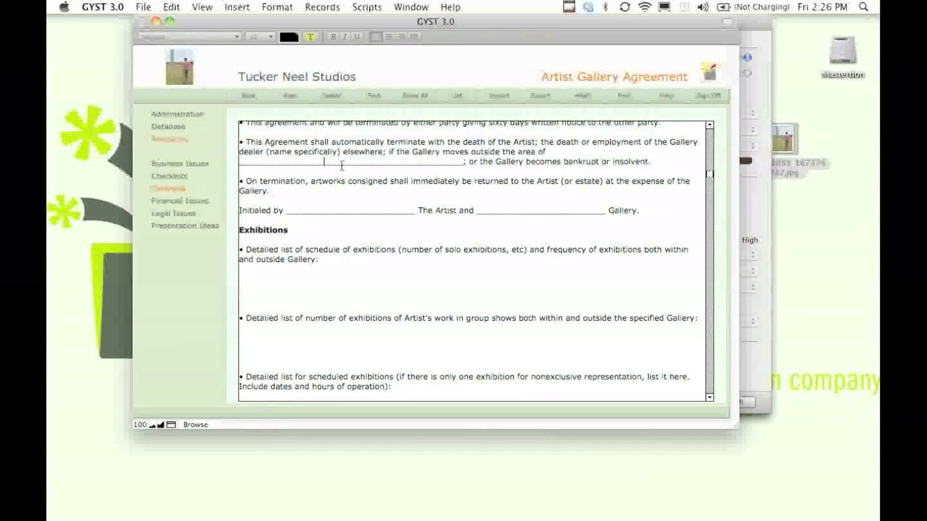
pyautogui.scroll(10, 341, 166)
pyautogui.scroll(9, 341, 166)
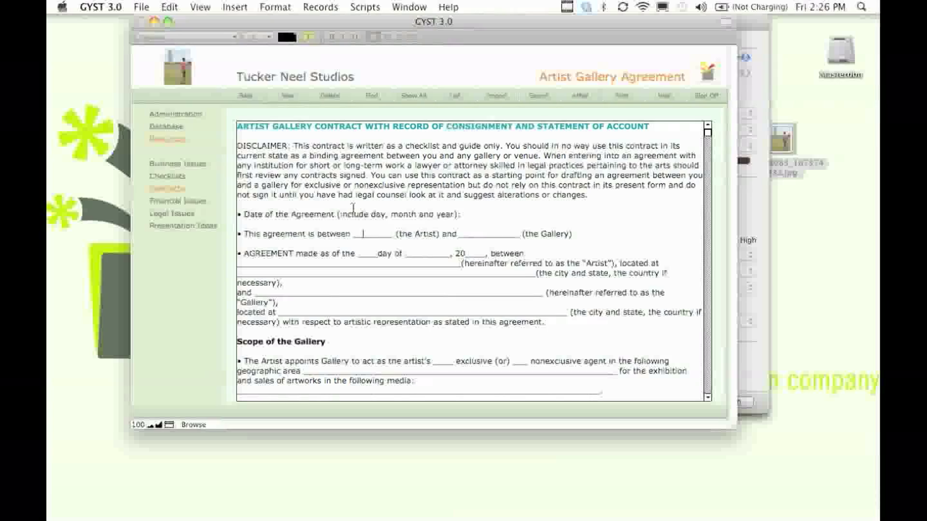
# - Select all of the agreement text, clear the selection, and return to the Contracts list
pyautogui.click(365, 234)
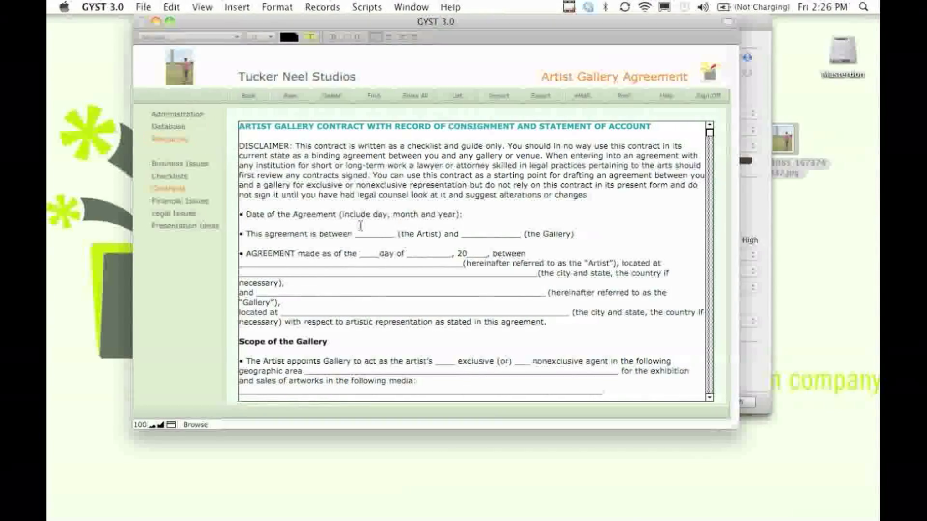
pyautogui.click(375, 233)
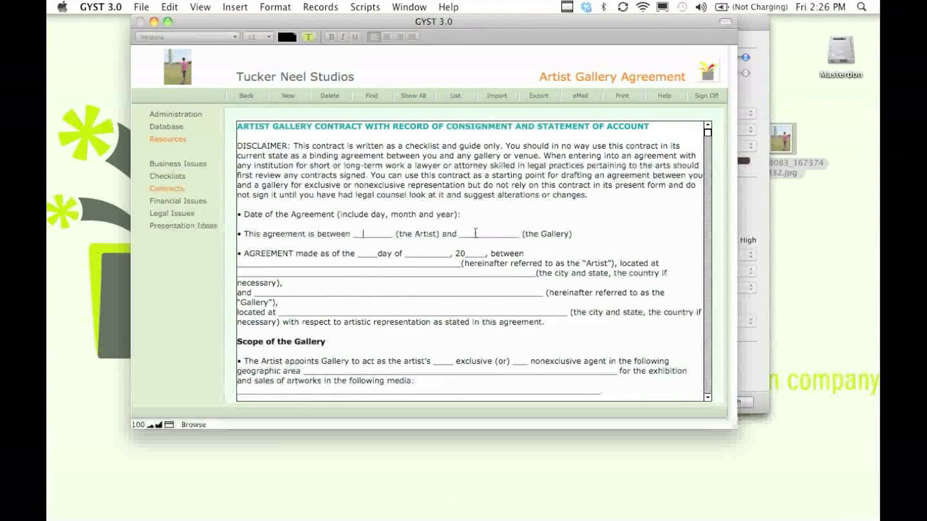
pyautogui.press('super+c')
pyautogui.press('super+a')
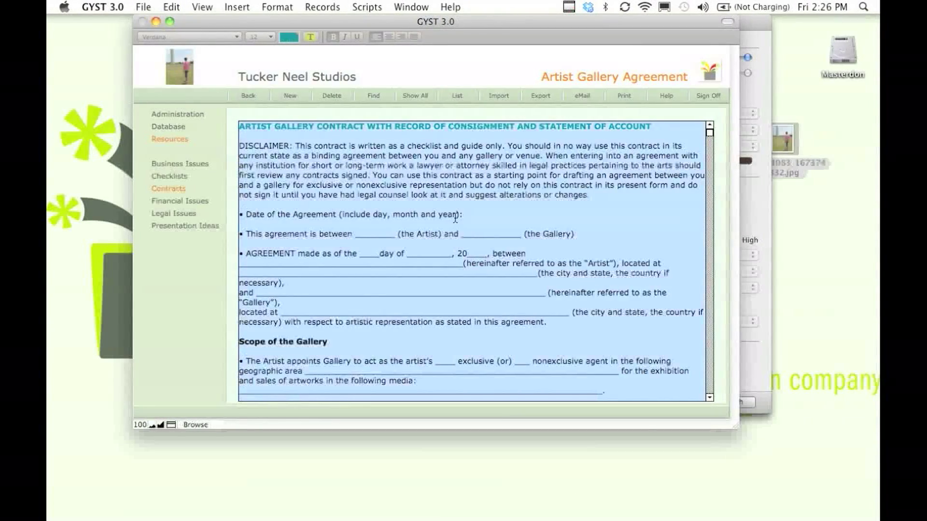
pyautogui.moveTo(260, 492)
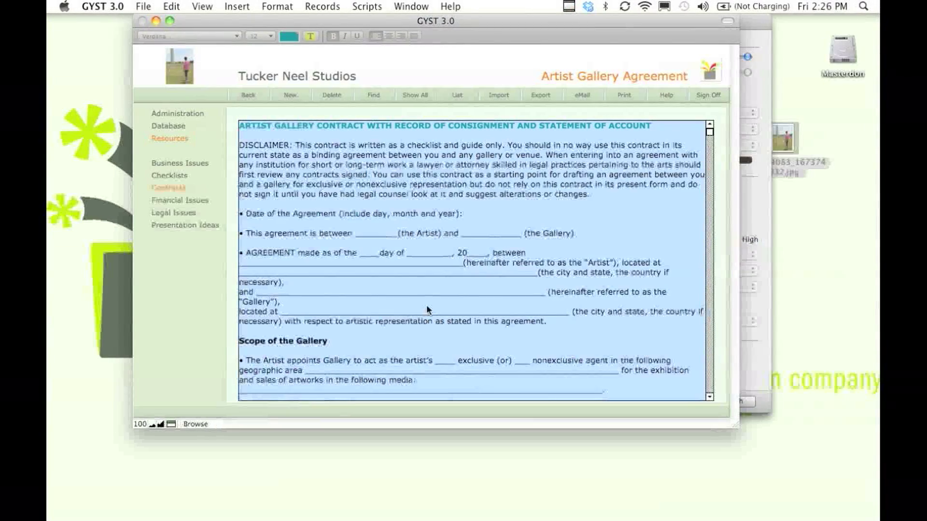
pyautogui.click(426, 305)
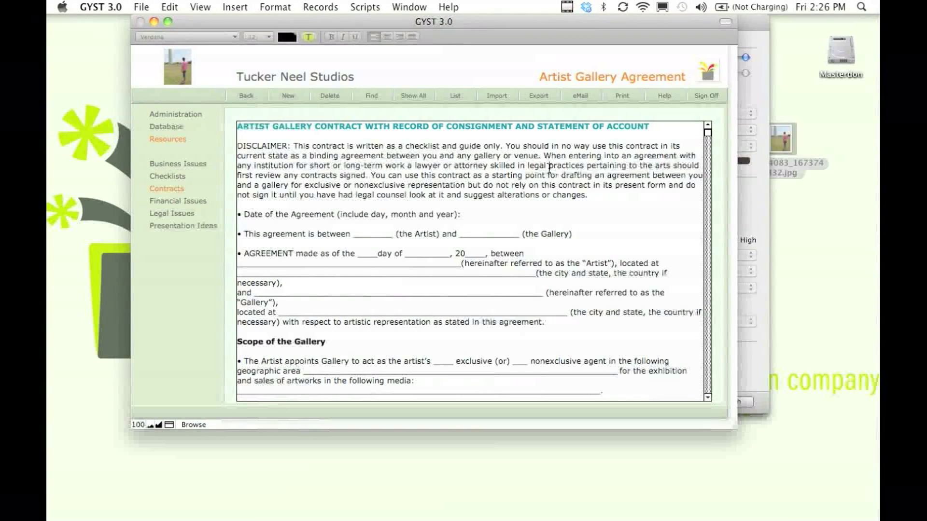
pyautogui.click(549, 168)
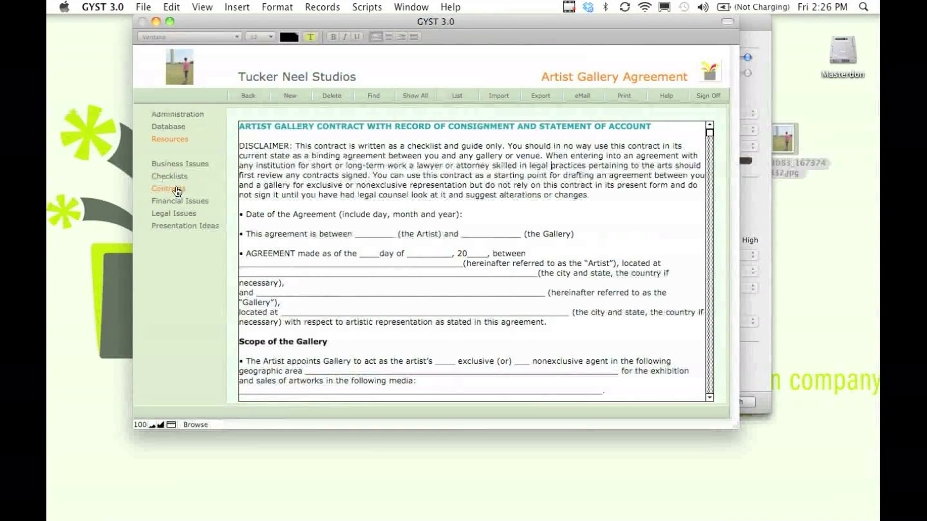
pyautogui.click(178, 190)
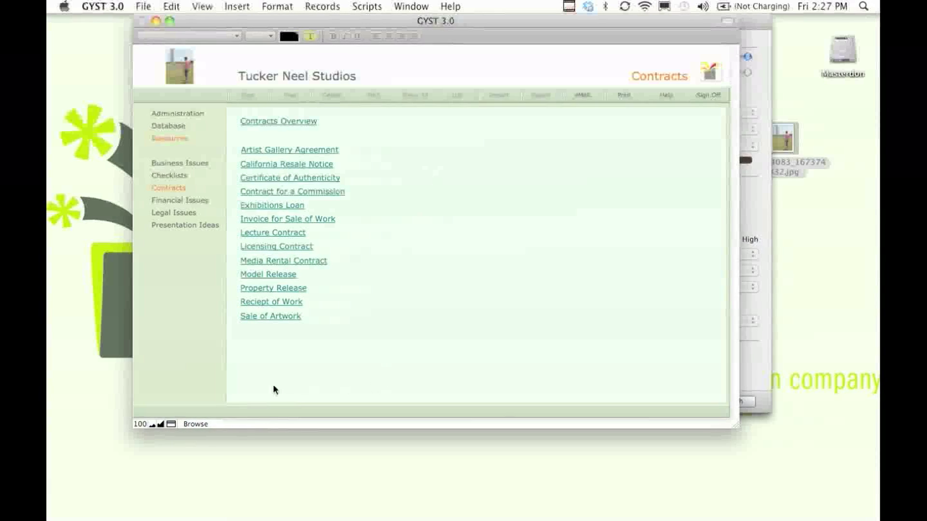
# - Read the Fundraising Without Writing Grants article from the Financial Issues list
pyautogui.click(201, 202)
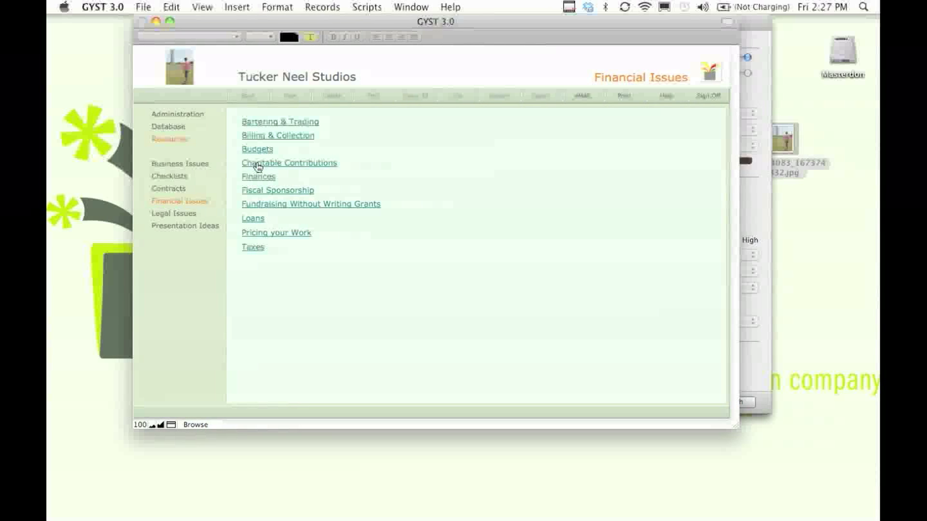
pyautogui.click(263, 205)
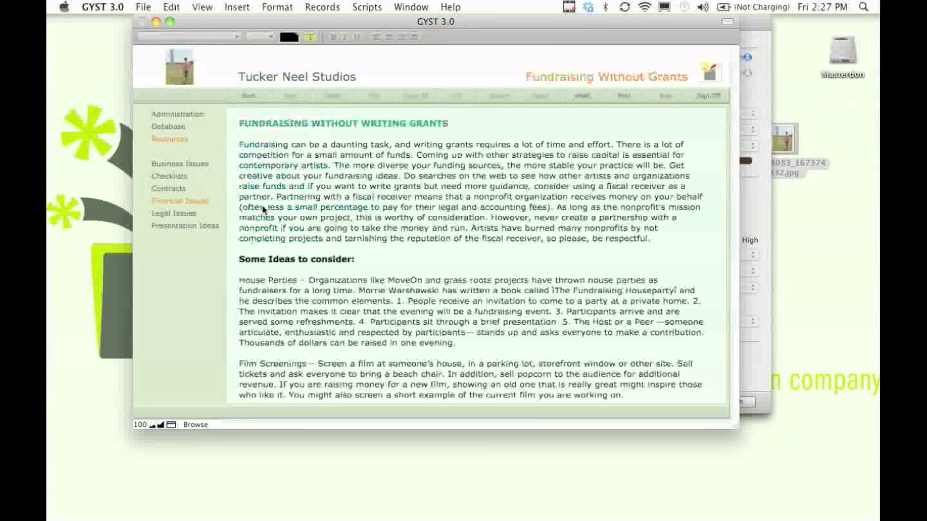
pyautogui.click(360, 216)
pyautogui.scroll(-3, 362, 215)
pyautogui.scroll(-3, 362, 216)
pyautogui.scroll(6, 362, 215)
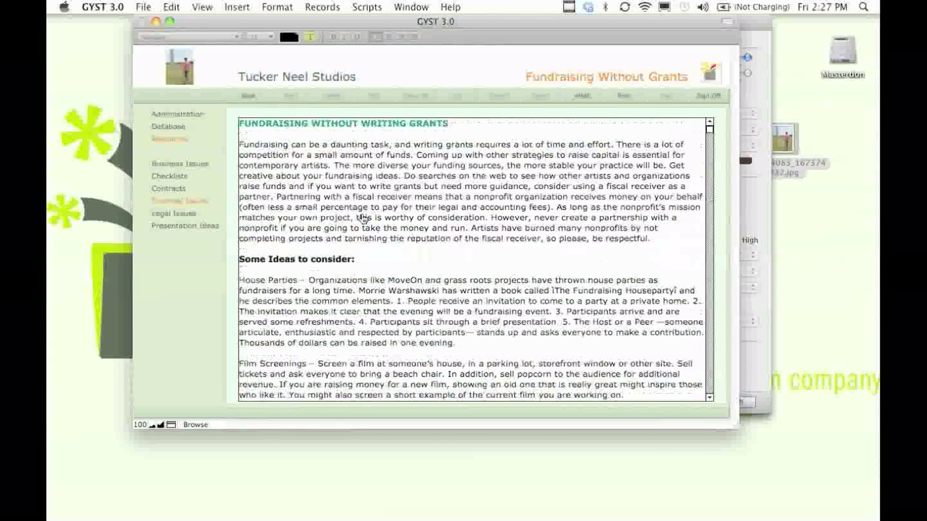
pyautogui.click(181, 203)
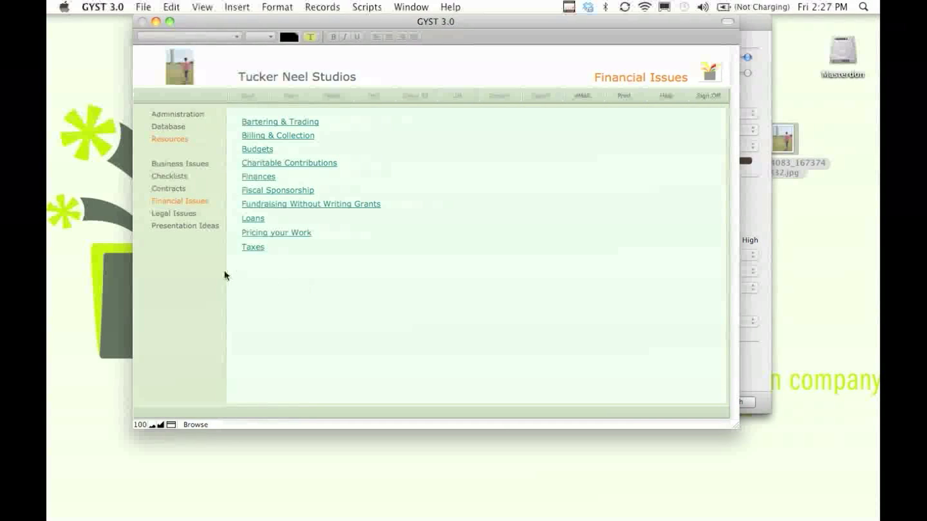
# - Open the Taxes article, then return to the Financial Issues topic list
pyautogui.click(260, 248)
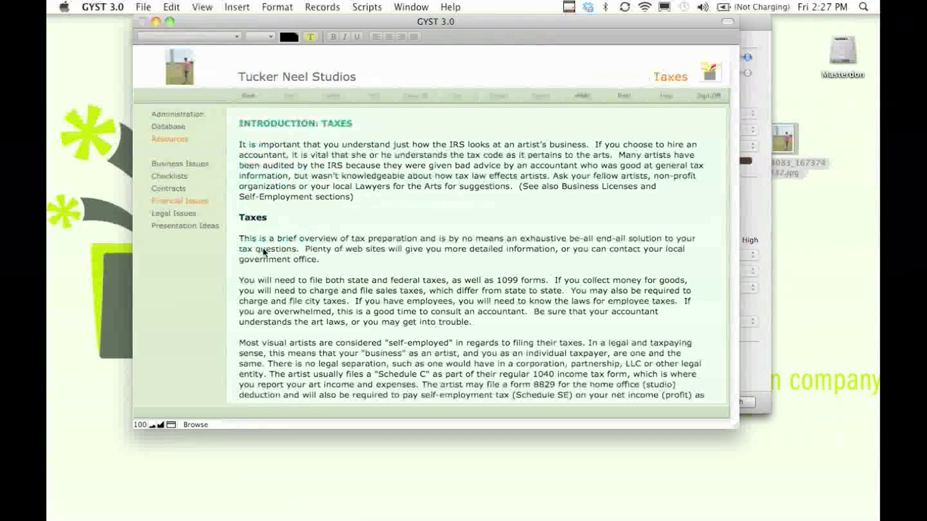
pyautogui.click(264, 250)
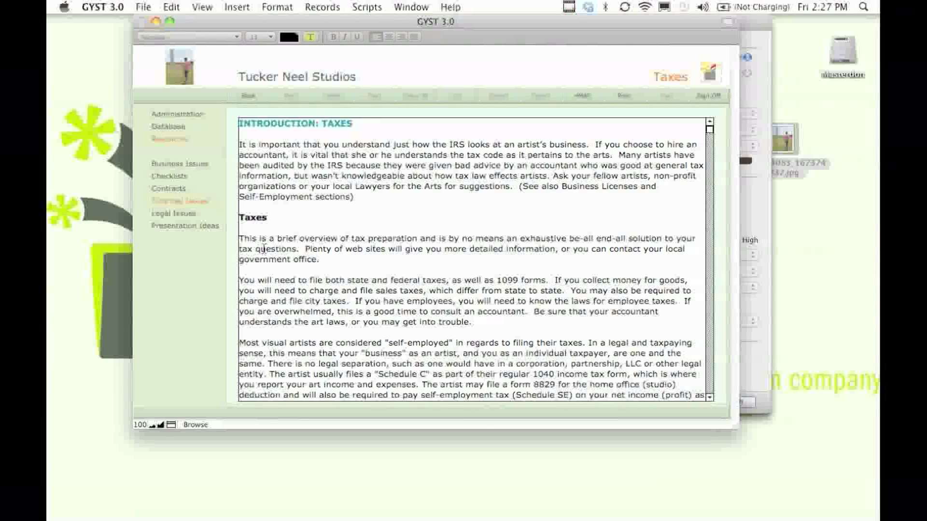
pyautogui.click(207, 207)
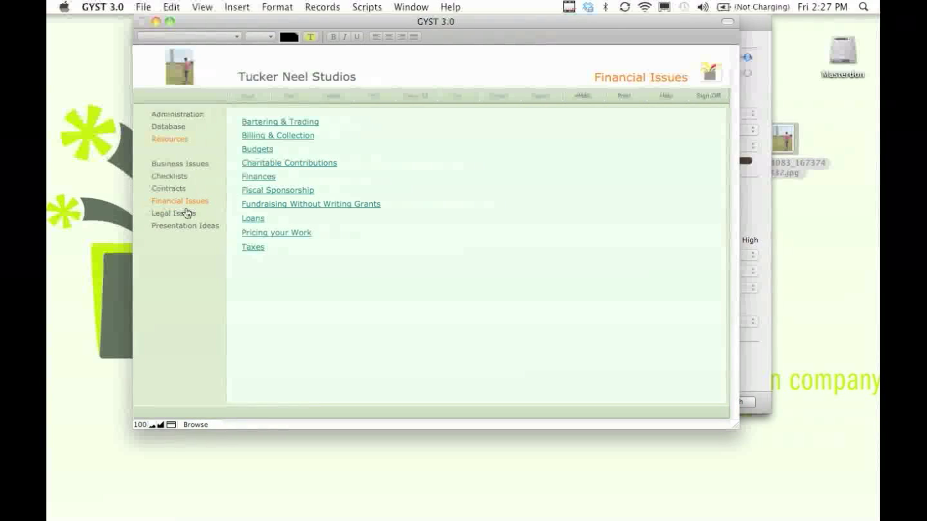
# - Open the Copyright and Other Rights articles from the Legal Issues list, returning to it after each
pyautogui.click(187, 212)
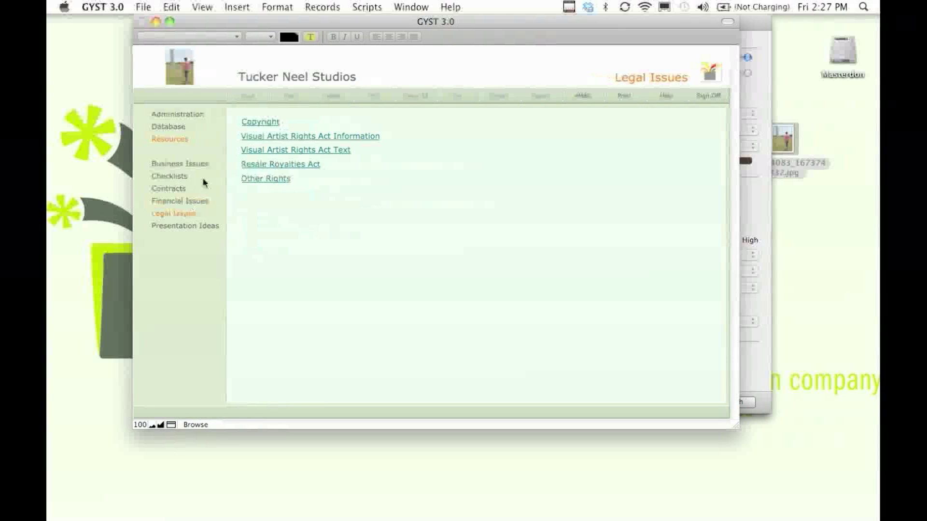
pyautogui.click(249, 124)
pyautogui.click(270, 167)
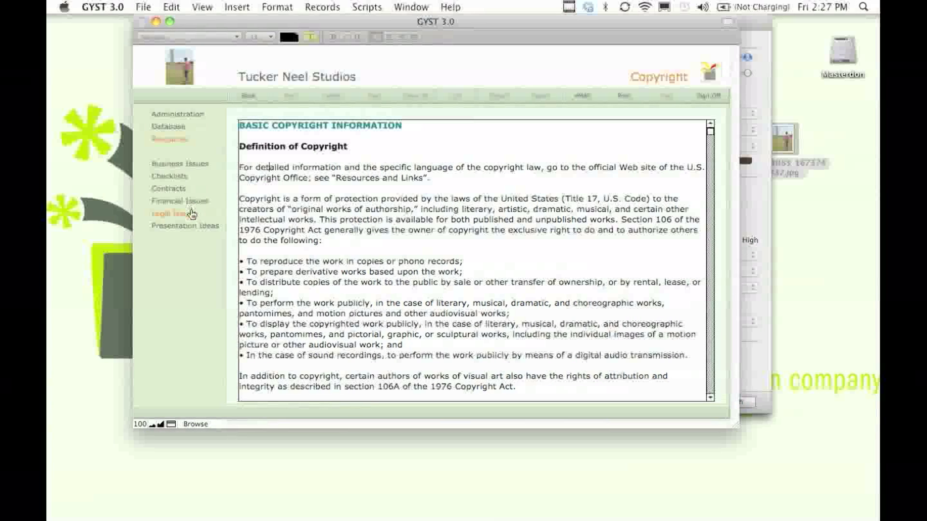
pyautogui.click(187, 213)
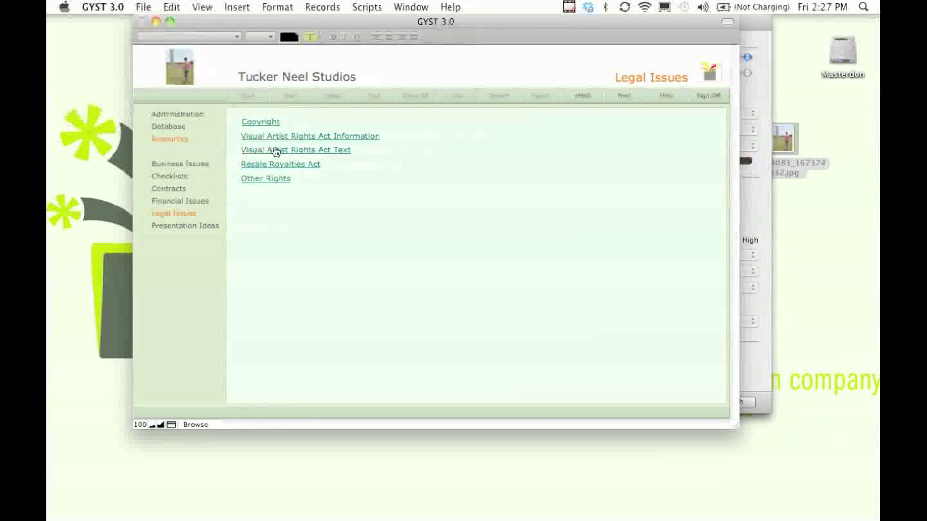
pyautogui.click(291, 179)
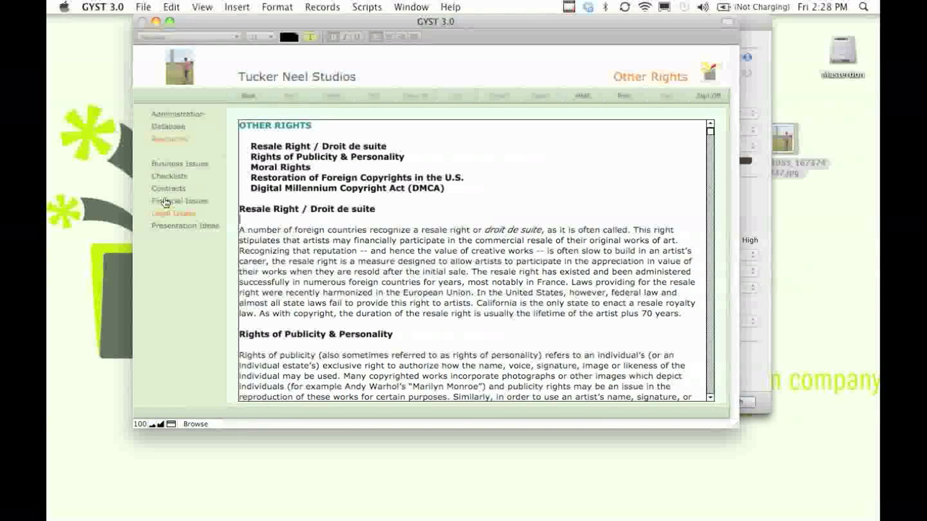
pyautogui.click(168, 214)
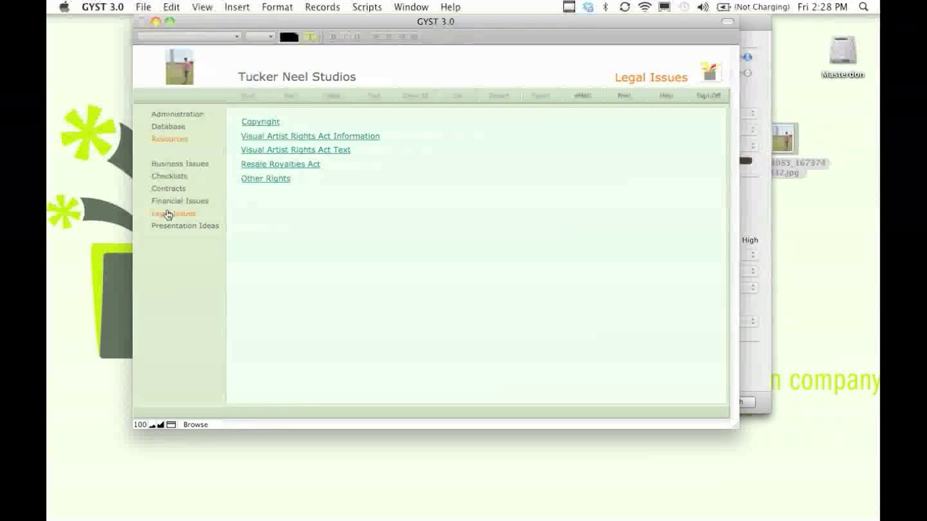
# - Read the Museums page from the Presentation Ideas list and go back
pyautogui.click(170, 227)
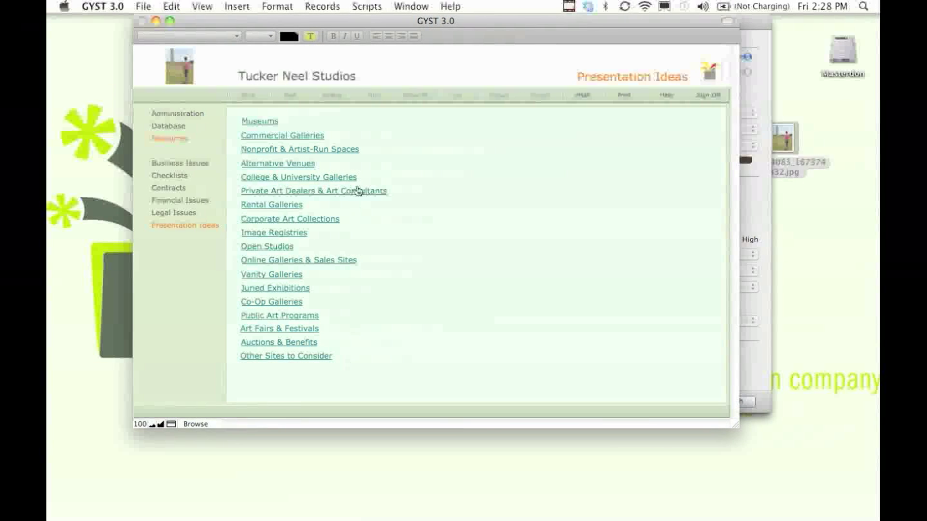
pyautogui.click(250, 124)
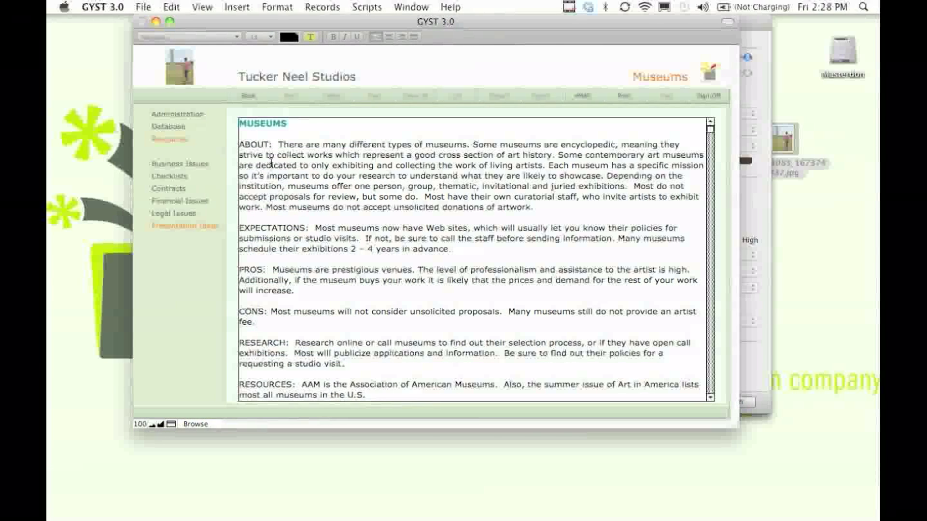
pyautogui.scroll(-1, 311, 243)
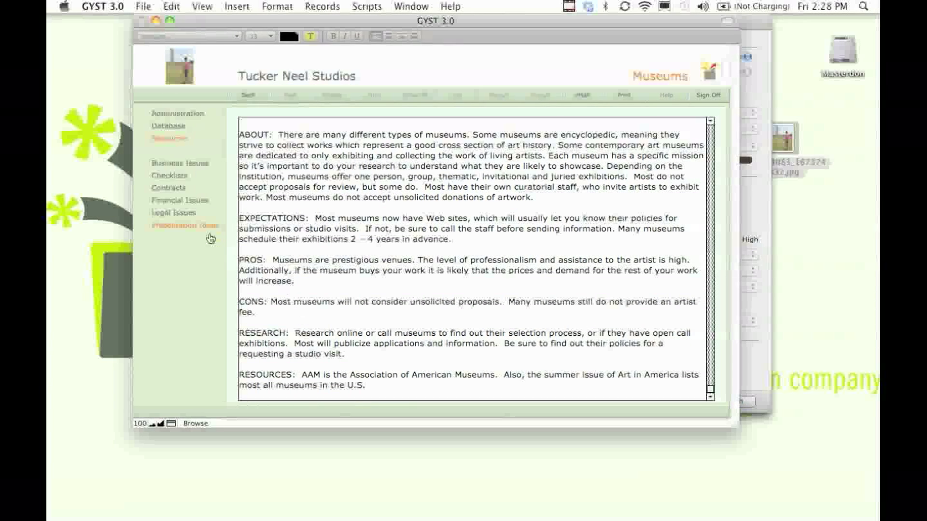
pyautogui.click(191, 225)
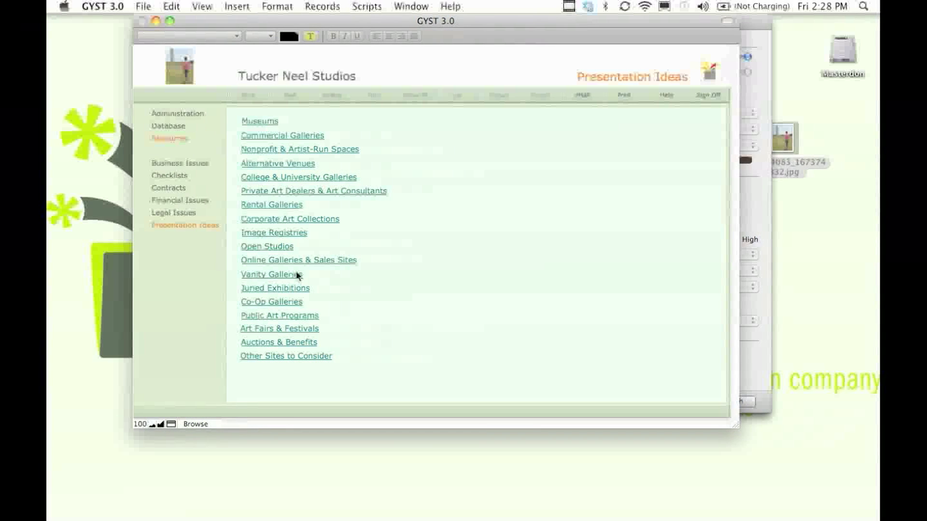
# - Read the Nonprofit & Artist-Run Spaces page up to its EXPECTATIONS paragraph, then return
pyautogui.click(289, 150)
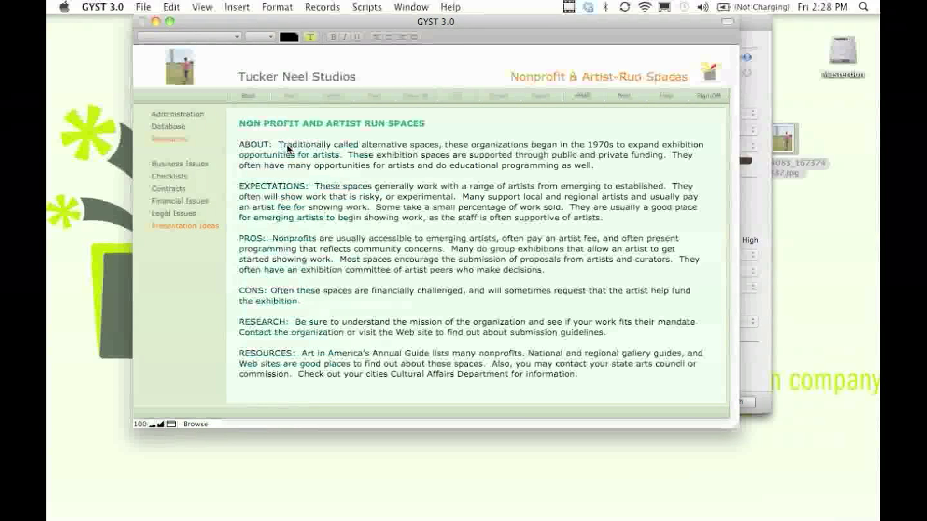
pyautogui.click(288, 149)
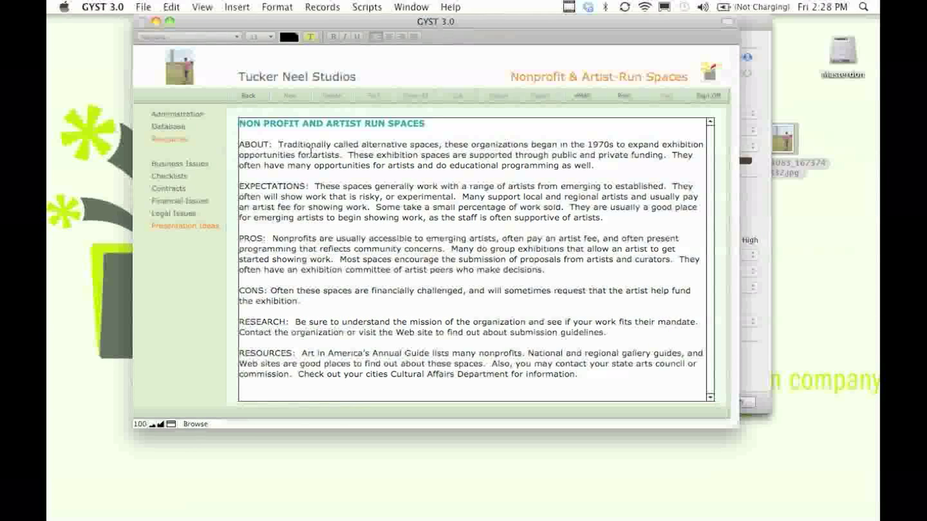
pyautogui.click(316, 187)
pyautogui.click(210, 230)
# - View the Vanity Galleries page, then return through Presentation Ideas to the Resources landing page
pyautogui.click(296, 274)
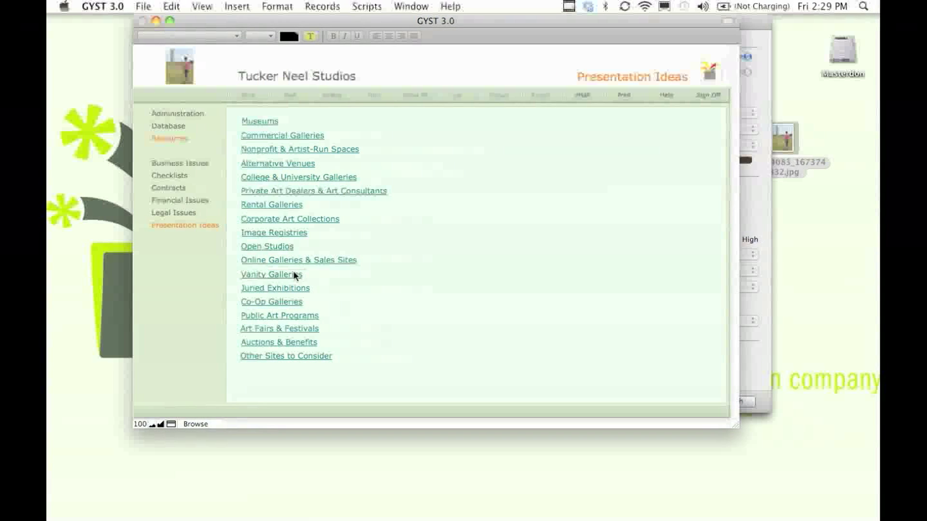
pyautogui.click(302, 226)
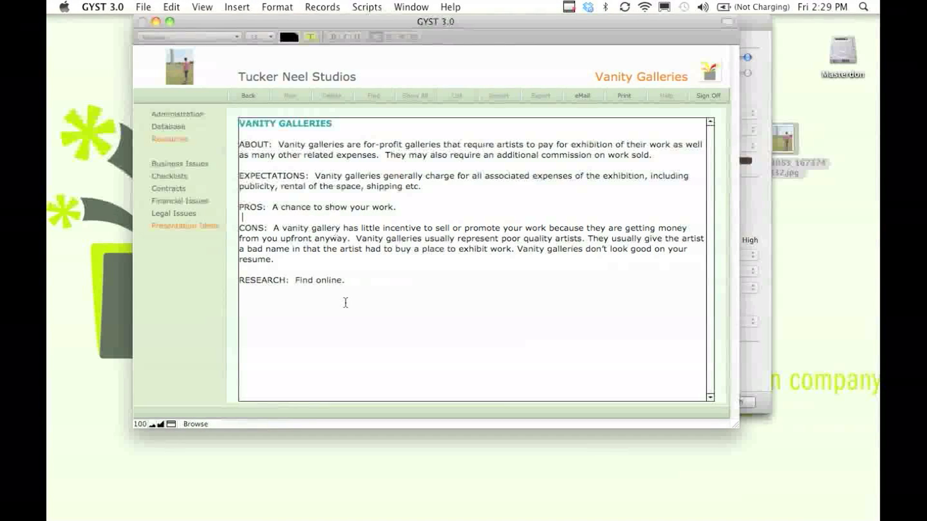
pyautogui.click(197, 227)
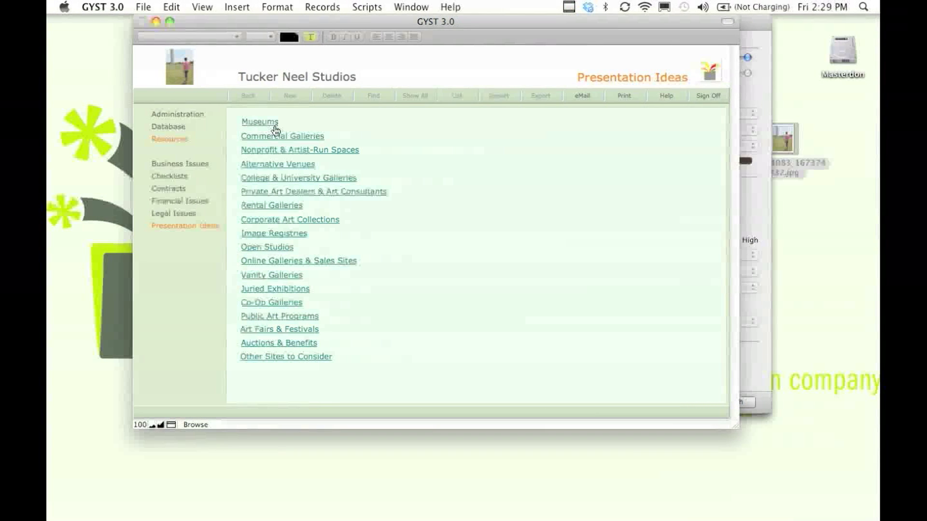
pyautogui.click(178, 139)
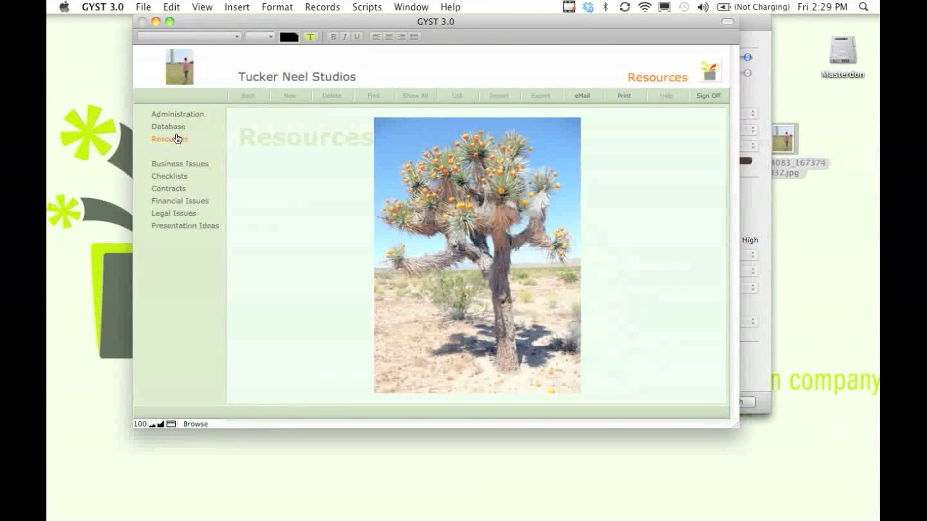
# - In Administration, view the About GYST contact details under Help, then bring up the Security page
pyautogui.click(185, 117)
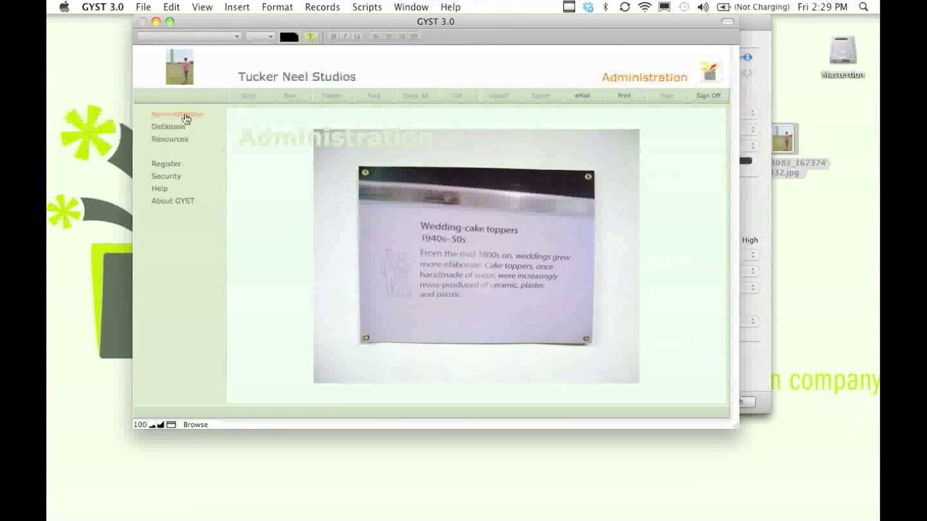
pyautogui.click(161, 192)
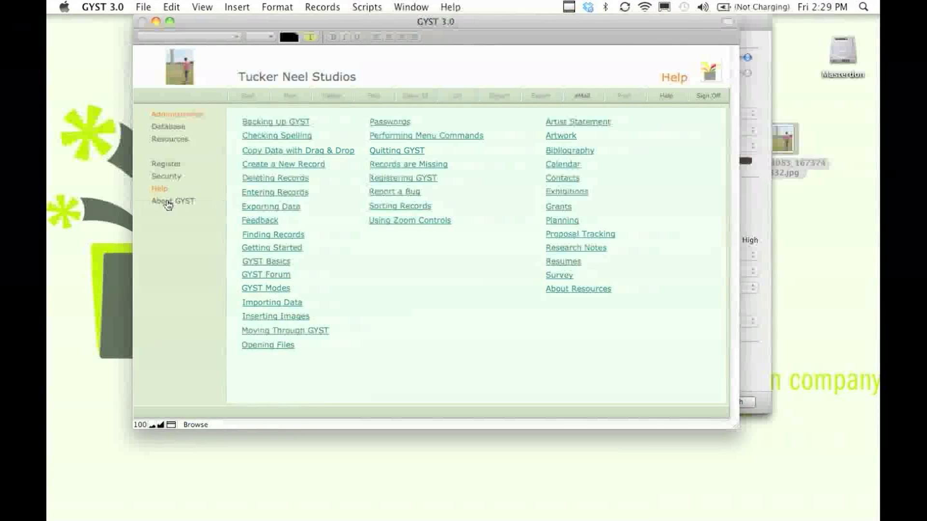
pyautogui.click(167, 203)
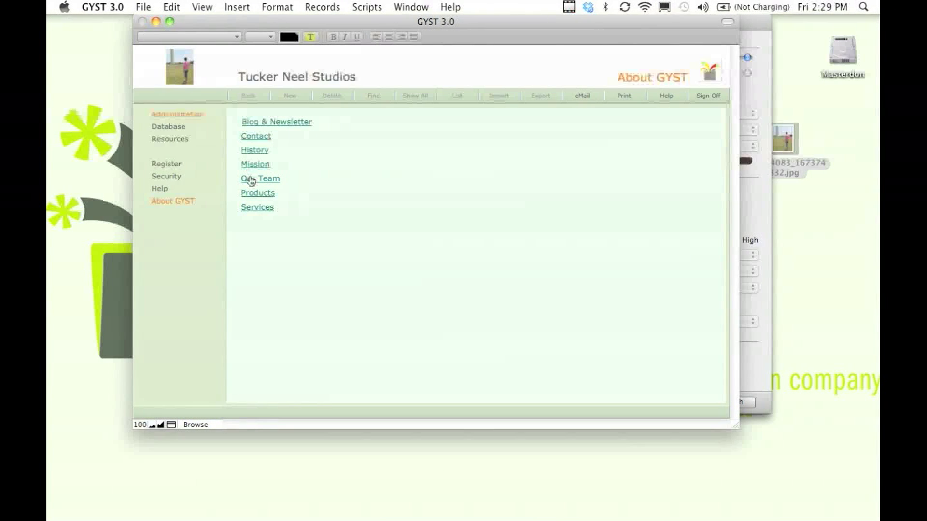
pyautogui.click(255, 140)
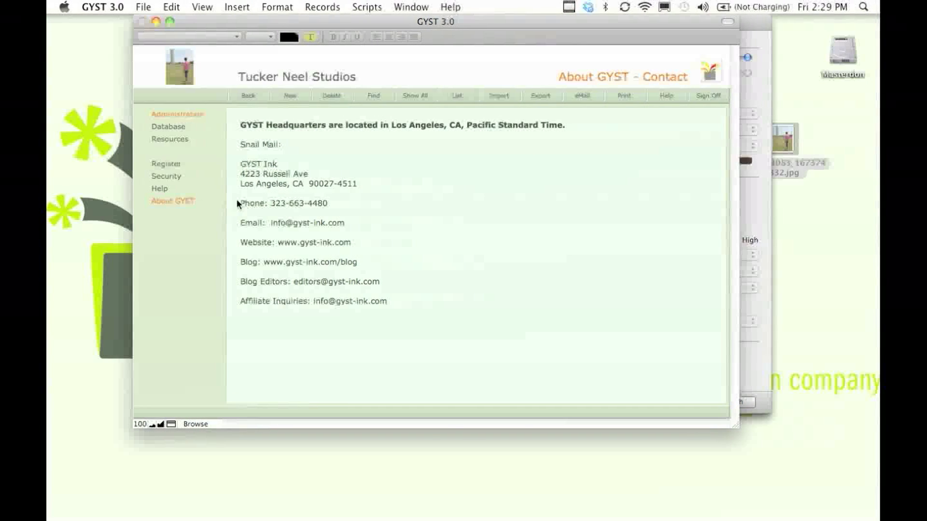
pyautogui.click(161, 189)
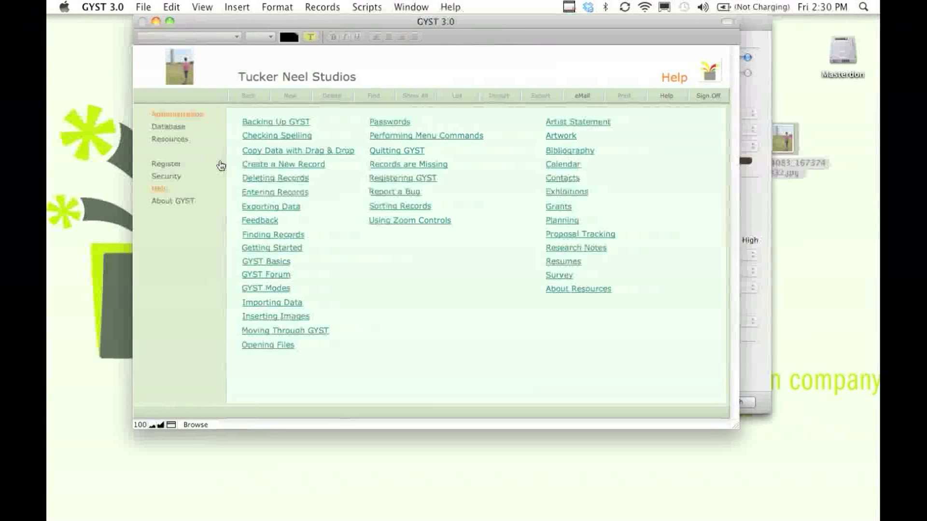
pyautogui.click(180, 176)
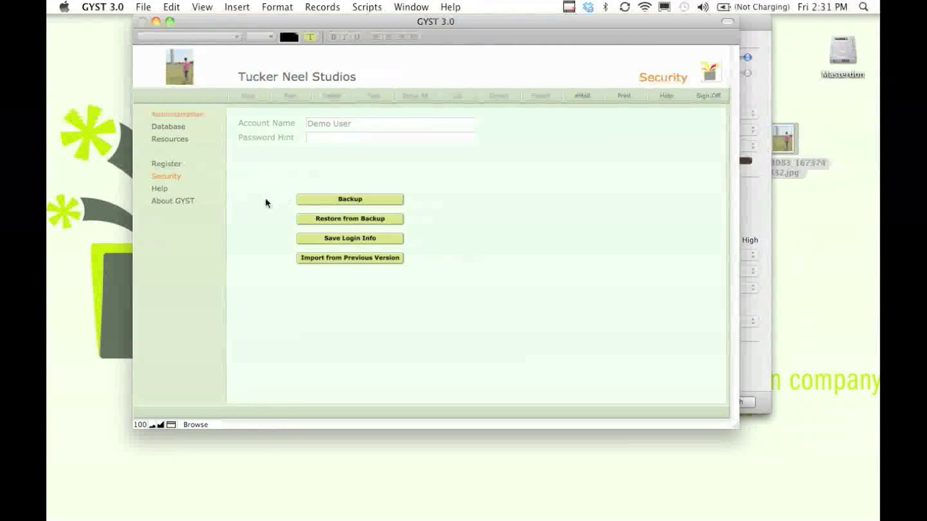
# - Leave the Security page for the About GYST list of links, from Blog & Newsletter to Services
pyautogui.click(189, 202)
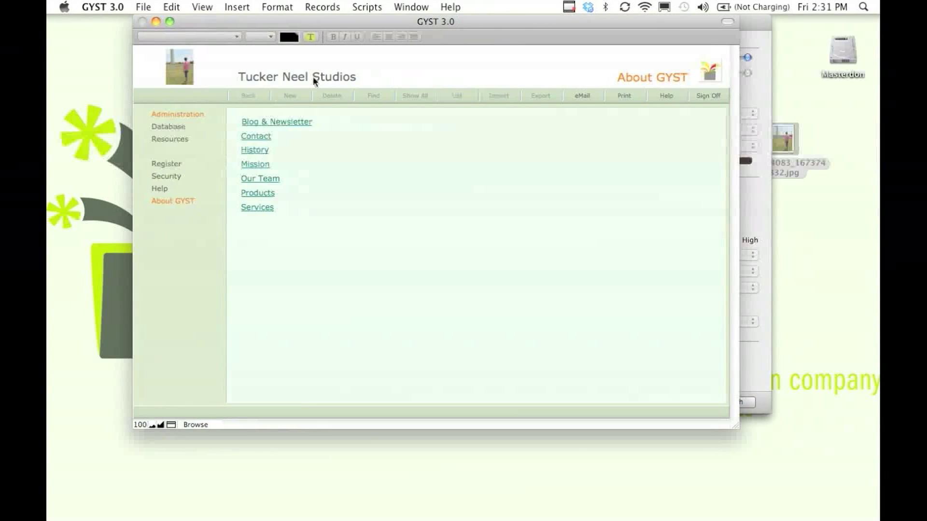
# - Read the GYST History story, then return to About GYST and display the Mission statement
pyautogui.click(259, 150)
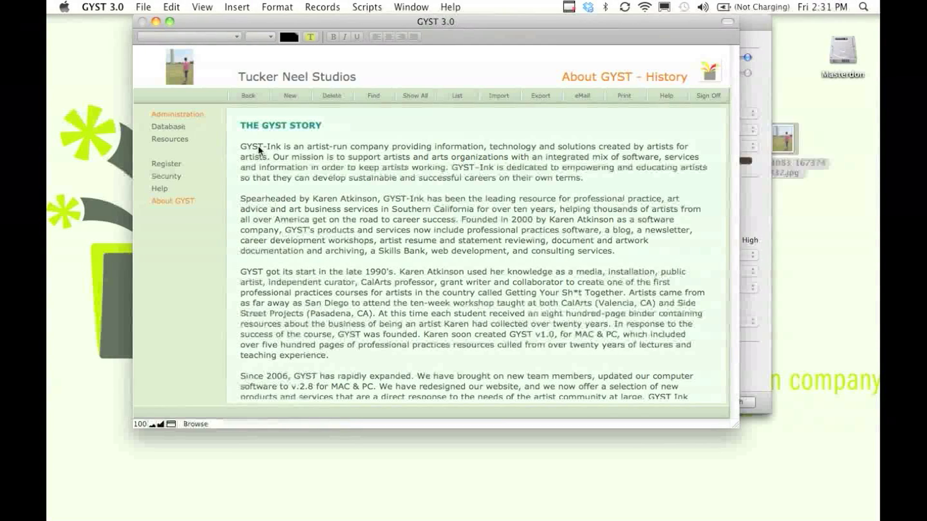
pyautogui.click(189, 202)
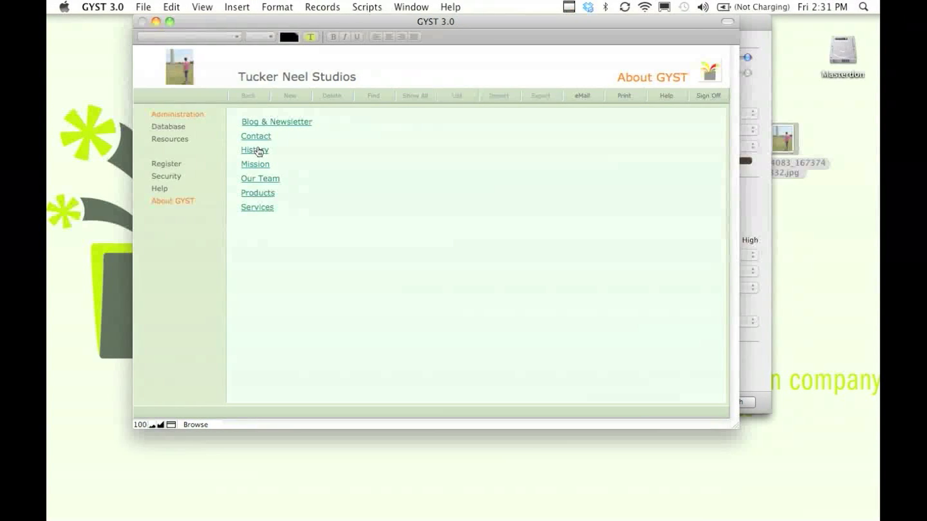
pyautogui.click(256, 165)
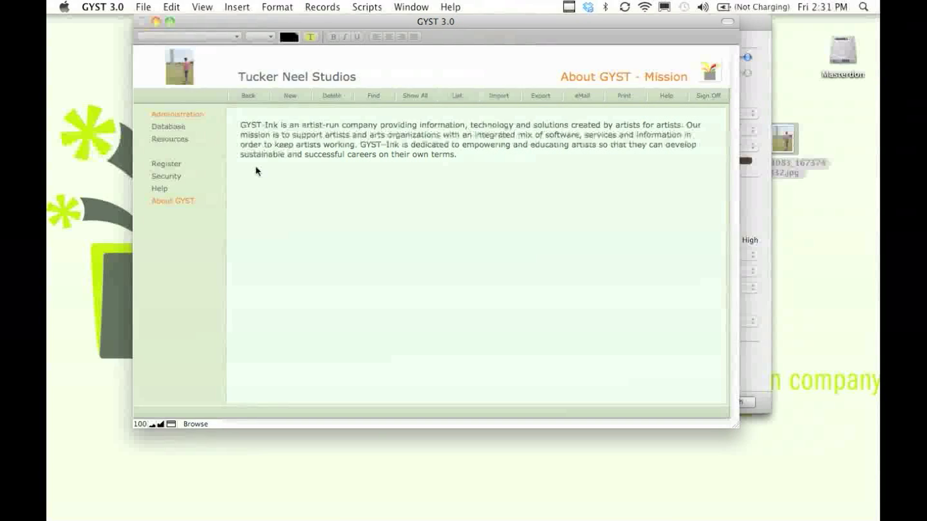